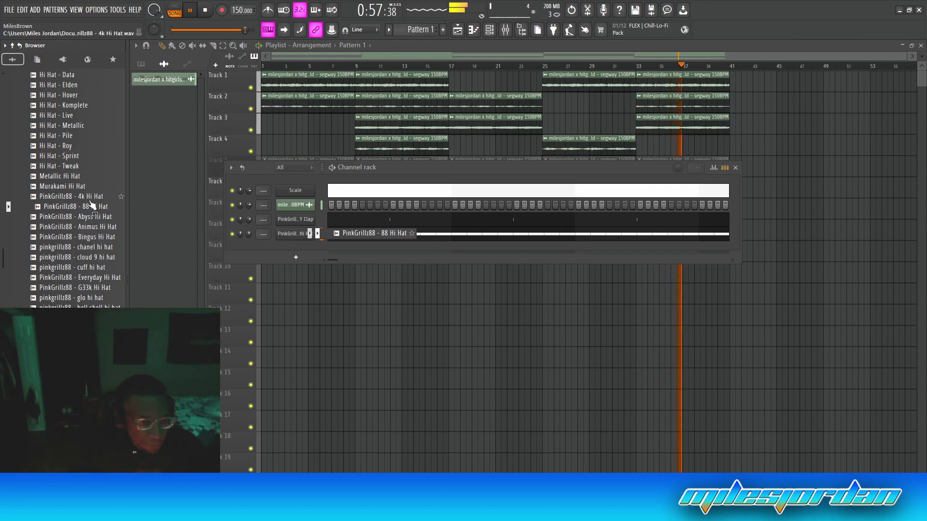
# Collapse the Hi-Hats folder, expand the 808s folder and preview the Hyp3rpop and Drain 808 samples
pyautogui.scroll(9, 68, 207)
pyautogui.click(72, 247)
pyautogui.click(44, 213)
pyautogui.scroll(-4, 82, 277)
pyautogui.click(76, 276)
pyautogui.scroll(-8, 70, 266)
pyautogui.scroll(6, 55, 241)
pyautogui.scroll(-3, 72, 241)
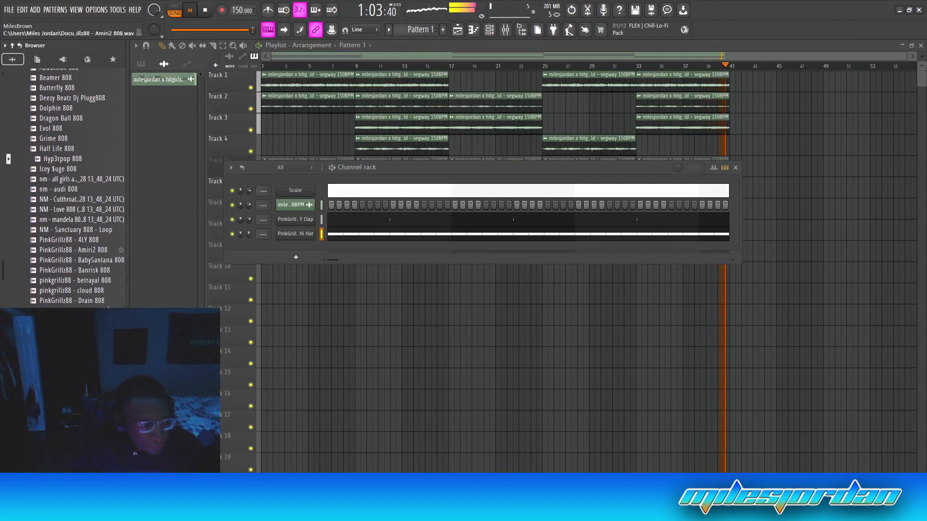
pyautogui.click(91, 294)
pyautogui.scroll(-9, 93, 203)
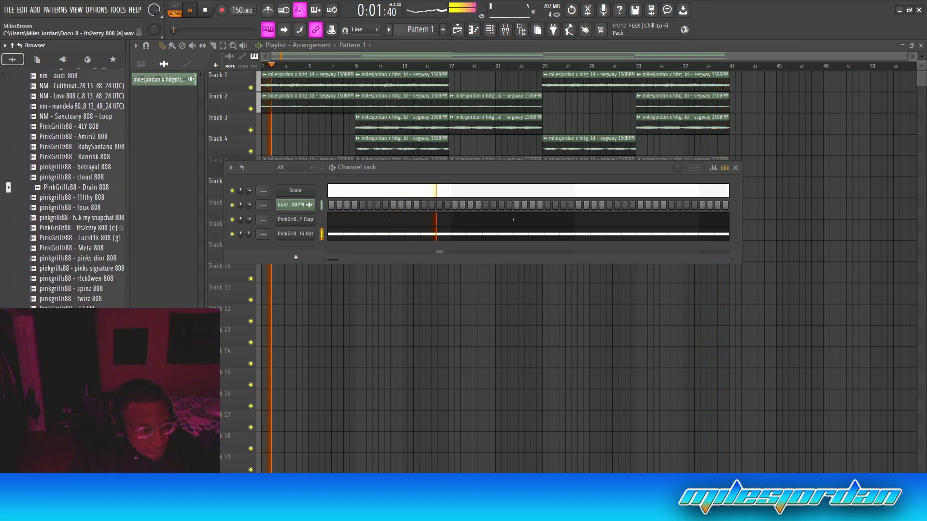
# Add pinks signature 808 as a channel and review its Sampler envelope and miscellaneous settings
pyautogui.moveTo(93, 198); pyautogui.dragTo(301, 250)
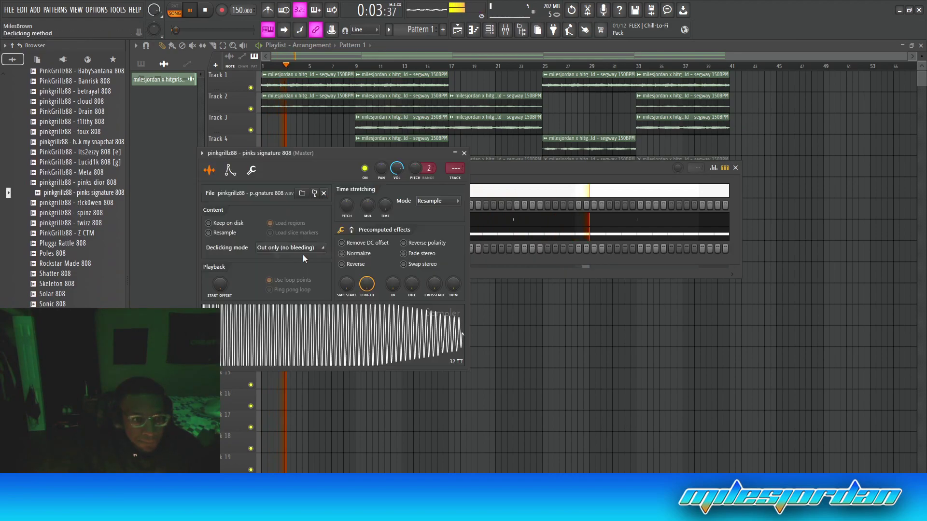
pyautogui.click(230, 171)
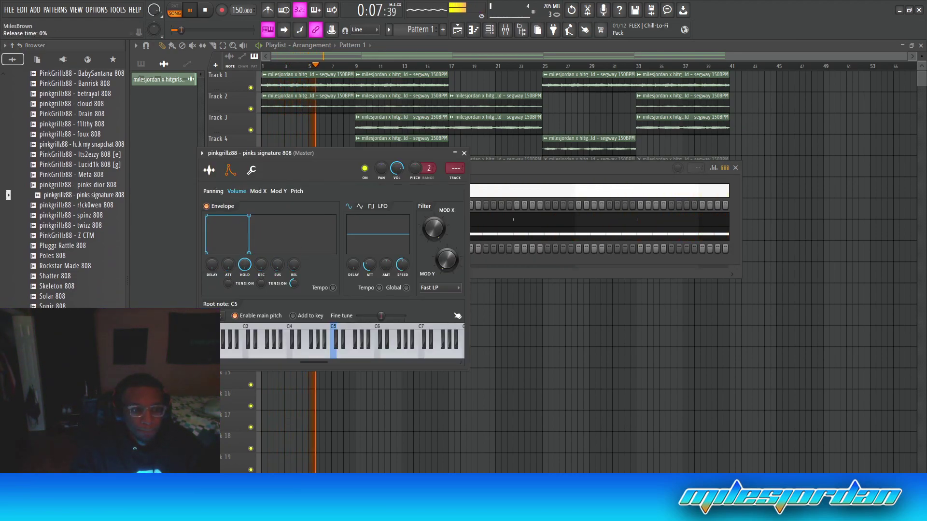
pyautogui.click(251, 171)
pyautogui.click(464, 153)
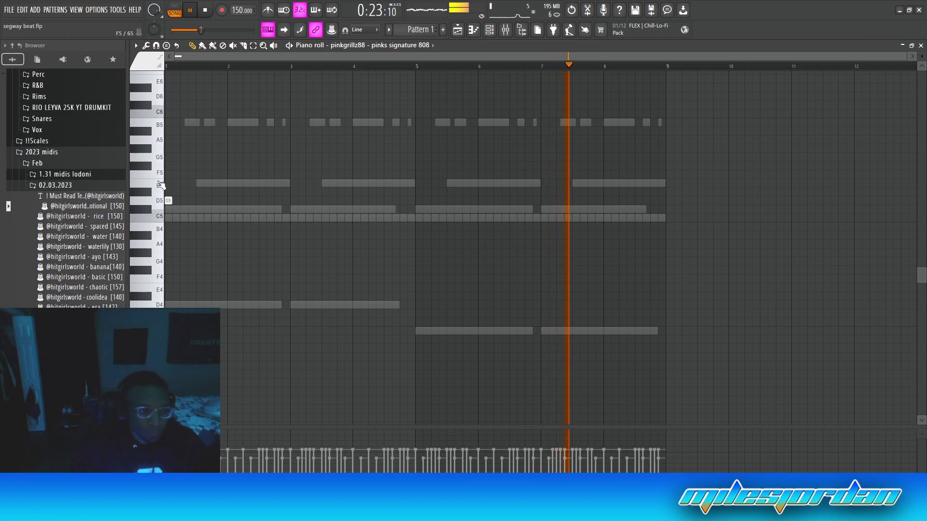
# Lengthen and arrange the three D5 808 notes across the first bars
pyautogui.moveTo(170, 201); pyautogui.dragTo(212, 207)
pyautogui.press('space')
pyautogui.moveTo(274, 202); pyautogui.dragTo(292, 208)
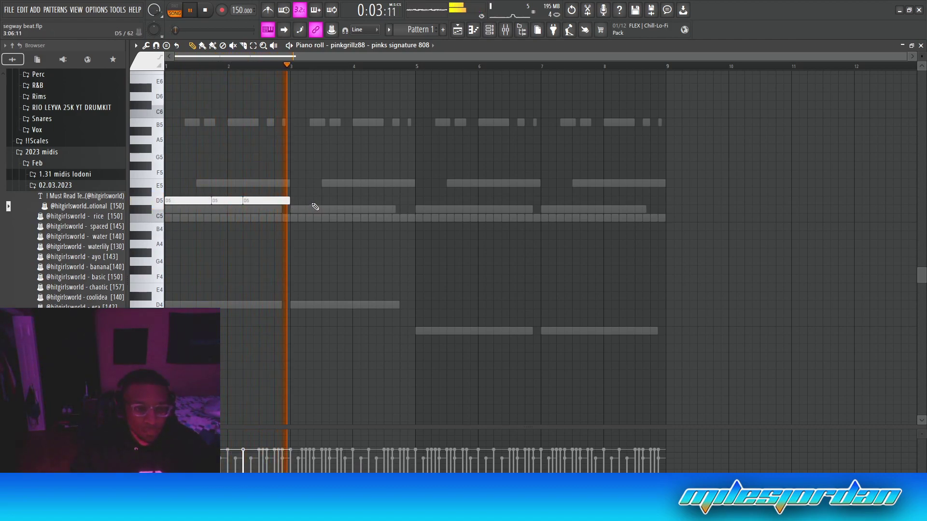
# Duplicate the D5 notes into bars 5–8, shift the copies down to B4, and lengthen the first B4
pyautogui.hotkey('ctrl', 'b')
pyautogui.hotkey('ctrl', 'd')
pyautogui.hotkey('ctrl', 'b')
pyautogui.hotkey('ctrl', 'Down')
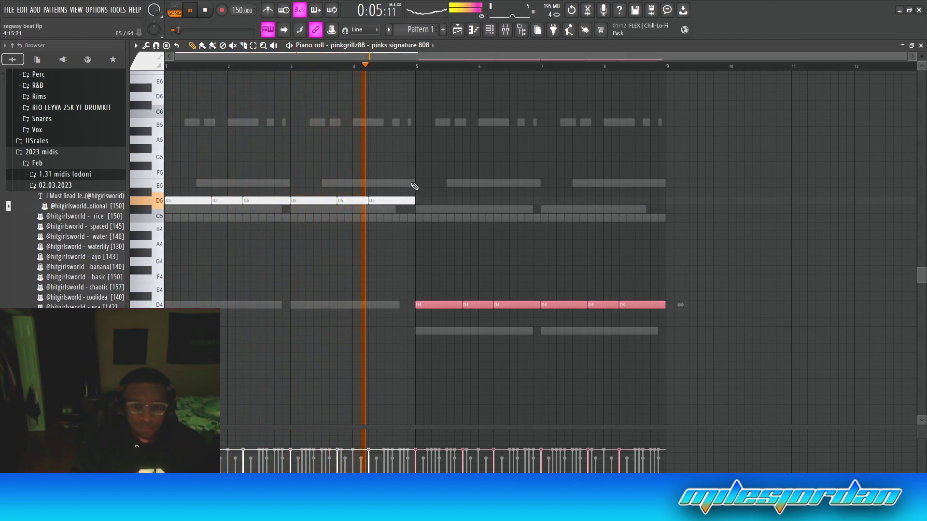
pyautogui.hotkey('ctrl', 'Up')
pyautogui.press('Down')
pyautogui.press('Down')
pyautogui.press('Down')
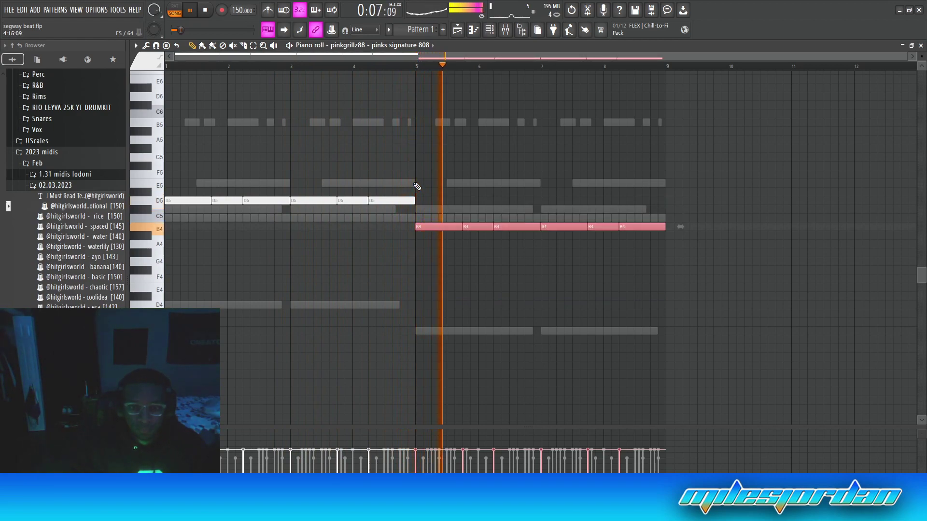
pyautogui.hotkey('ctrl', 'd')
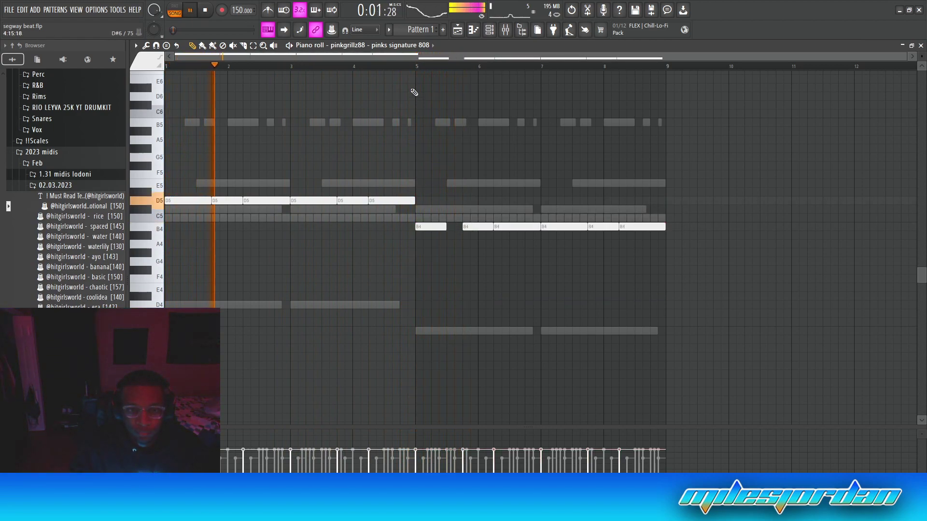
pyautogui.moveTo(440, 230); pyautogui.dragTo(462, 229)
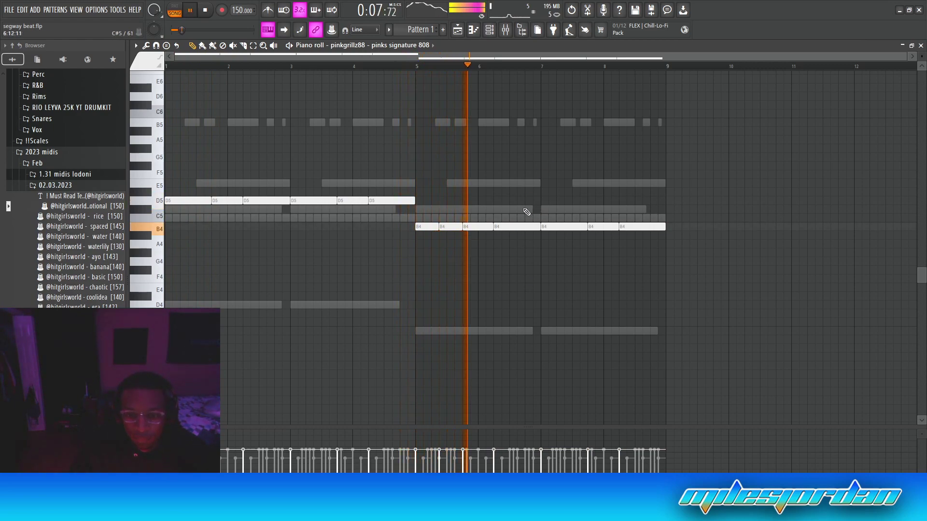
# Switch piano-roll editing back to the pinks signature 808 channel
pyautogui.rightClick(581, 179)
pyautogui.rightClick(581, 180)
pyautogui.rightClick(337, 70)
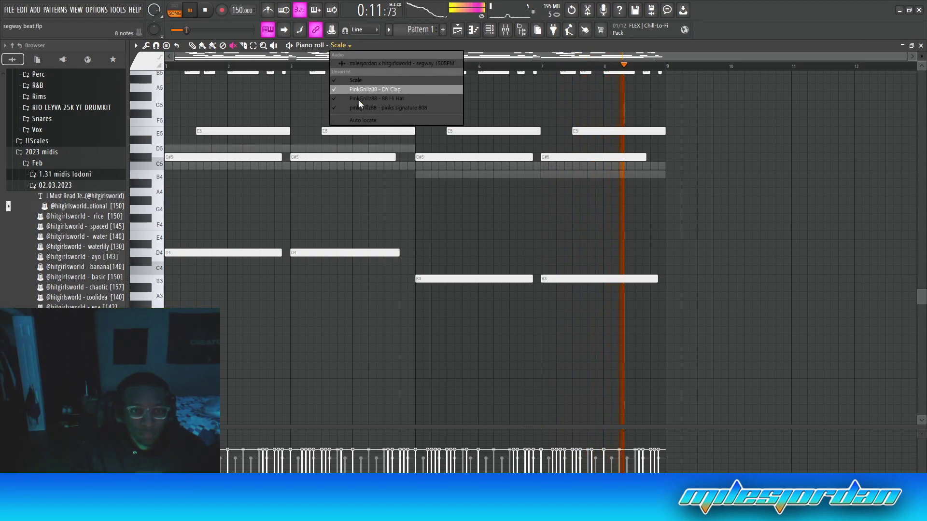
pyautogui.click(396, 108)
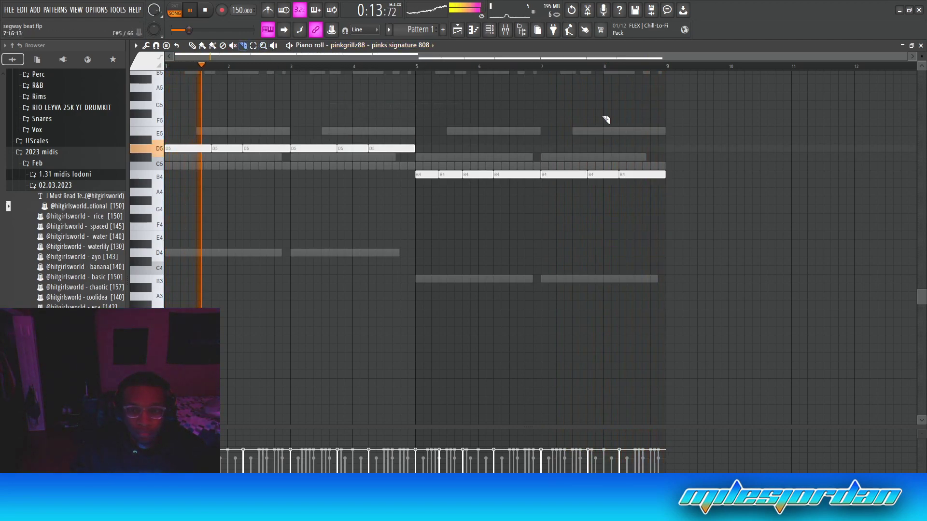
# Slice the B4 note at bar 7 and undo the trial slices on the last D5 note
pyautogui.moveTo(564, 172); pyautogui.dragTo(565, 187)
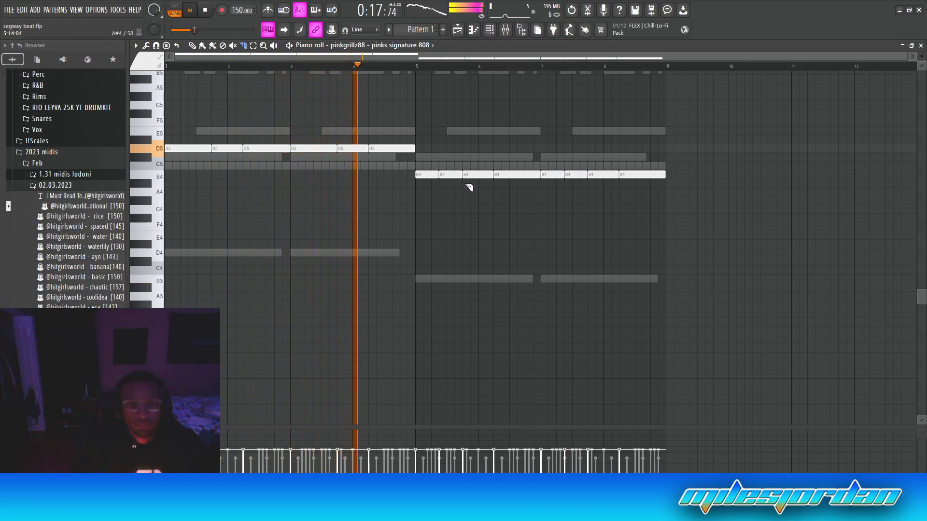
pyautogui.moveTo(400, 144); pyautogui.dragTo(394, 156)
pyautogui.hotkey('ctrl', 'z')
pyautogui.click(348, 68)
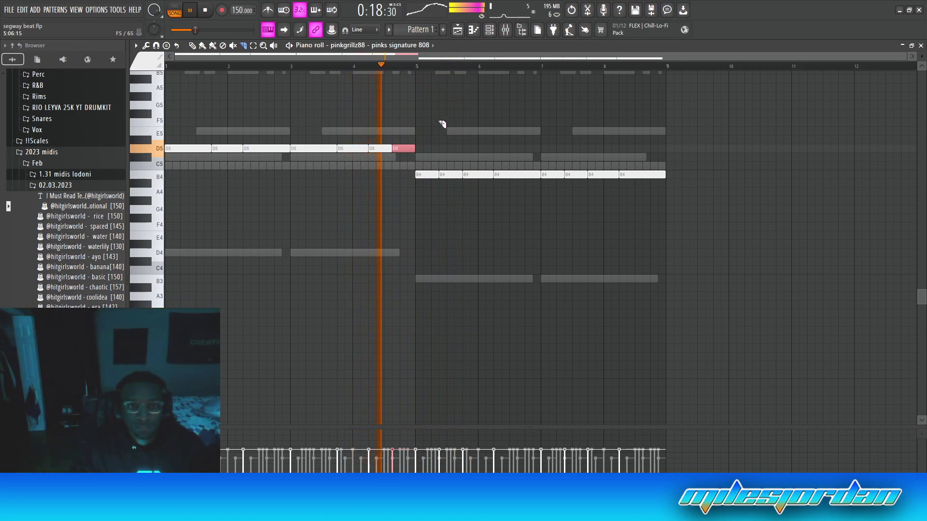
pyautogui.hotkey('ctrl', 'z')
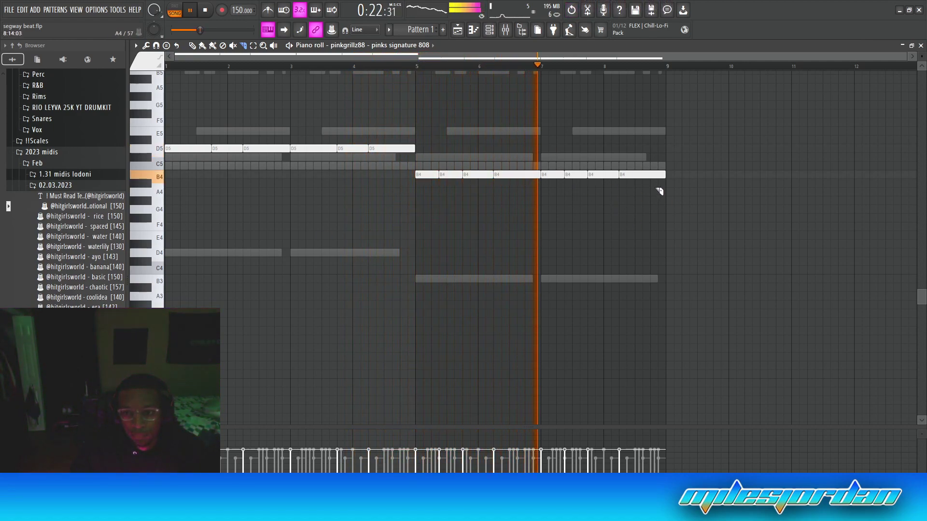
# Chop the final B4 note near bar 9 into short rapid hits
pyautogui.scroll(2, 642, 231)
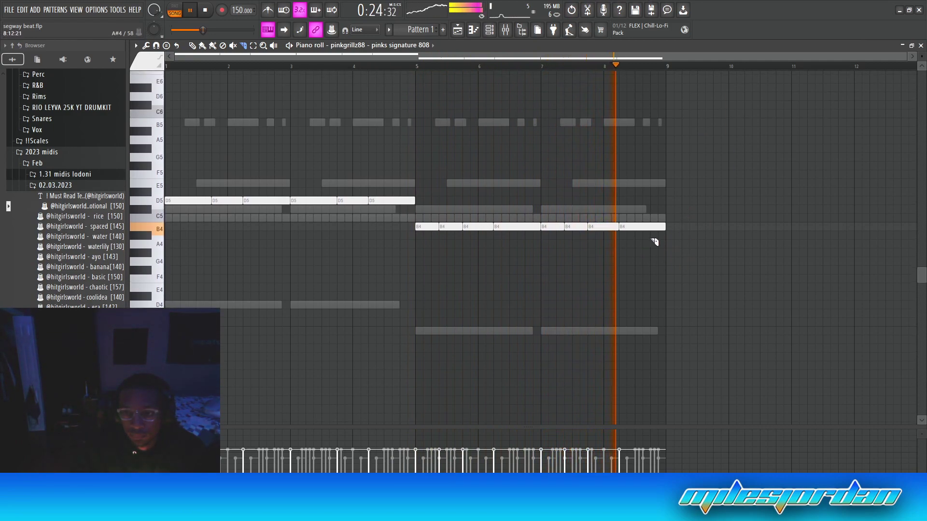
pyautogui.moveTo(645, 230); pyautogui.dragTo(659, 243)
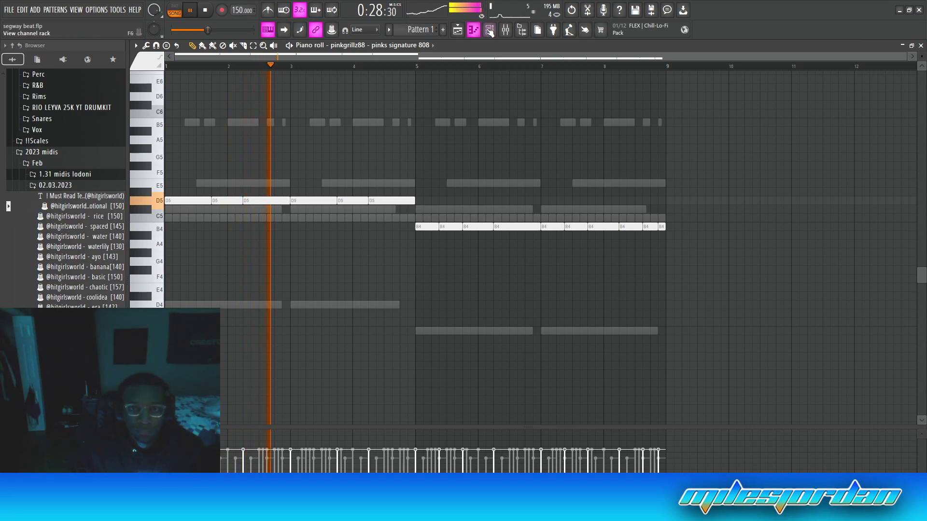
pyautogui.press('F6')
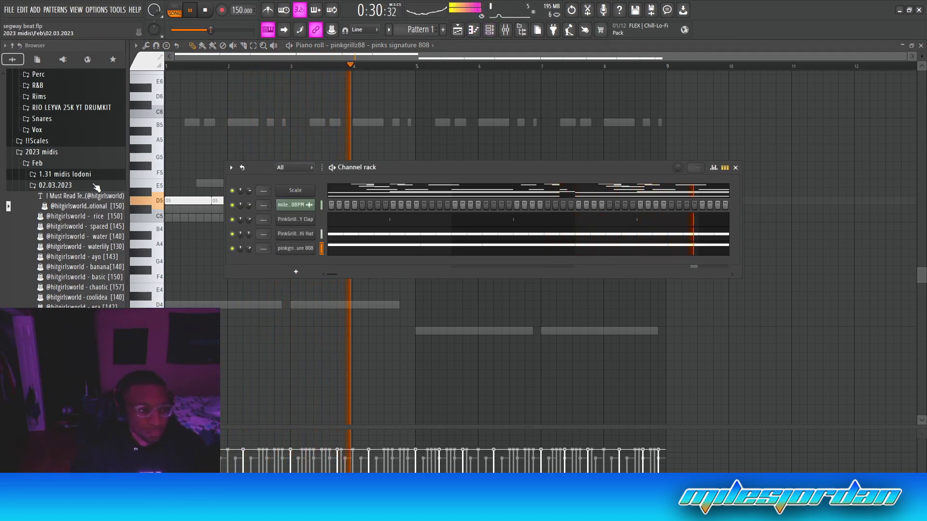
# Preview the Mayhem Open Hat from the Open Hats folder and add it as a channel
pyautogui.scroll(10, 63, 256)
pyautogui.scroll(7, 63, 254)
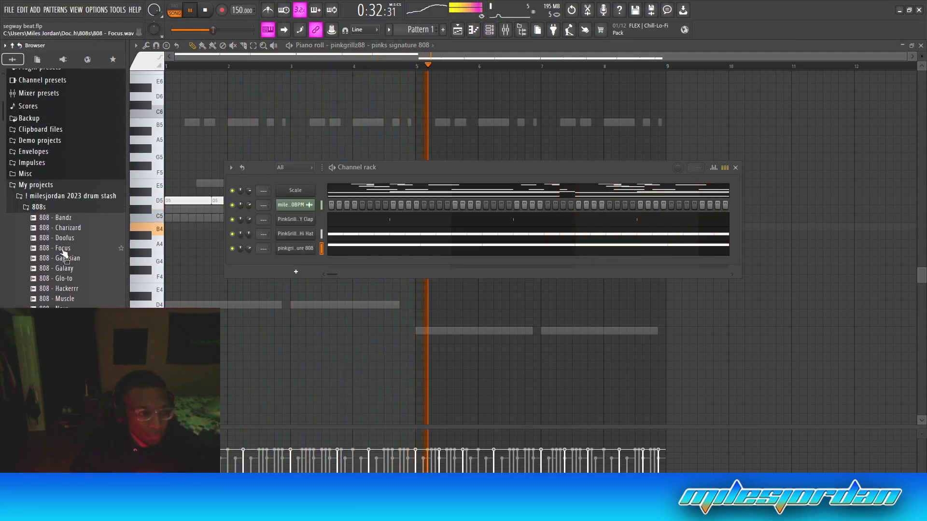
pyautogui.click(71, 253)
pyautogui.scroll(-3, 72, 257)
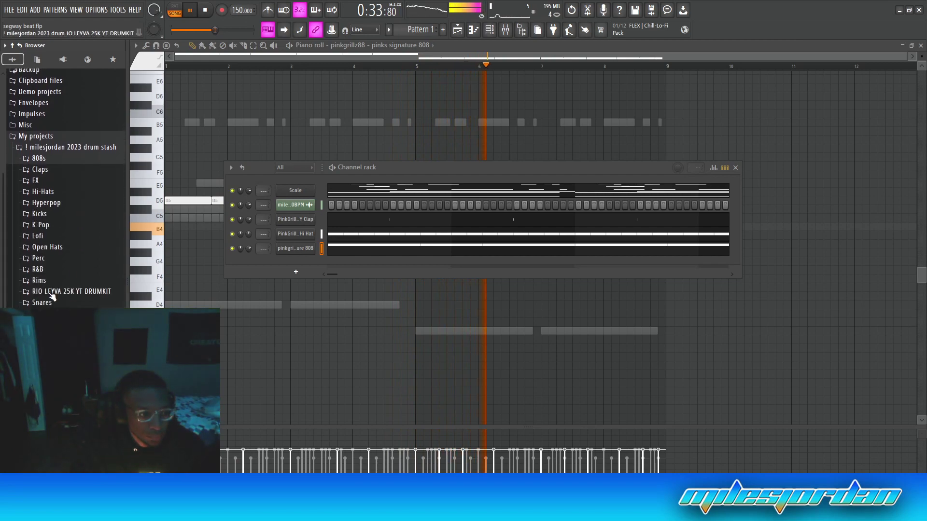
pyautogui.click(47, 247)
pyautogui.scroll(-6, 72, 284)
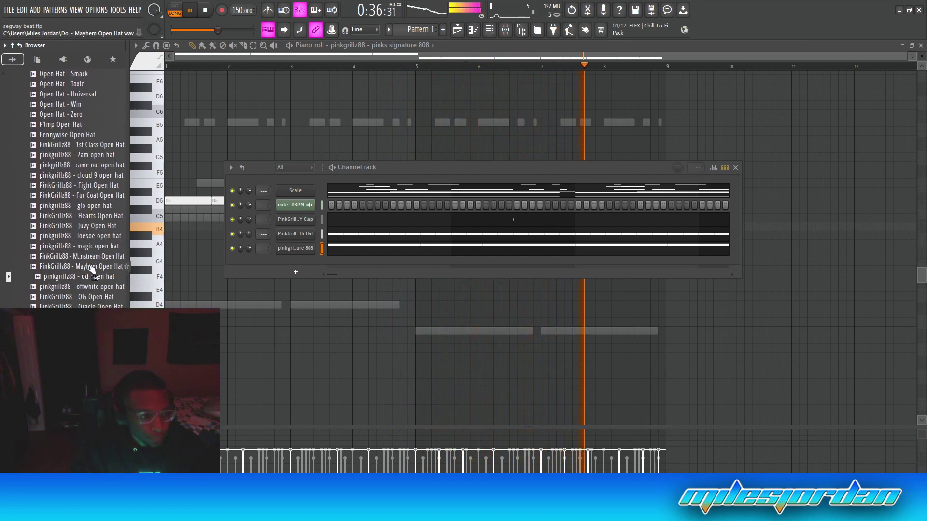
pyautogui.click(95, 268)
pyautogui.moveTo(95, 271); pyautogui.dragTo(333, 268)
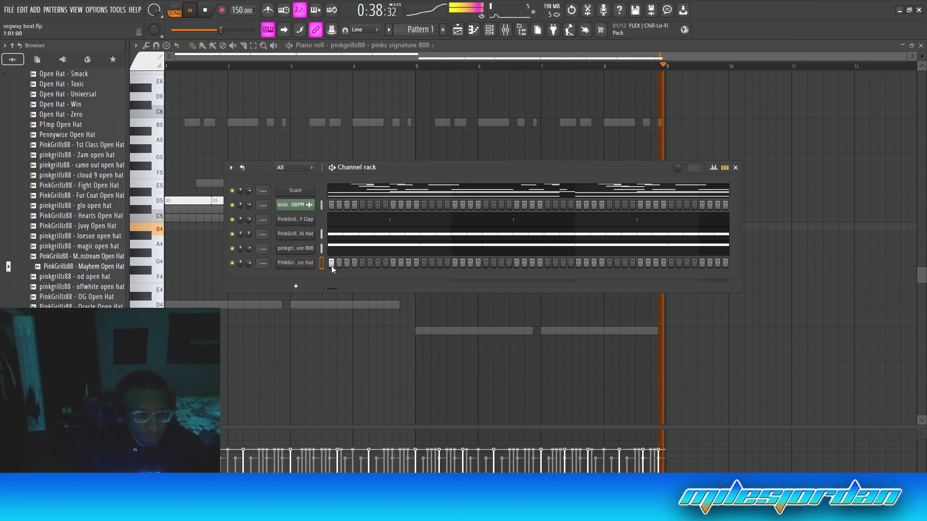
# Place C5 open hat hits and repeat bars 1–3 through bar 9 in the piano roll
pyautogui.click(487, 263)
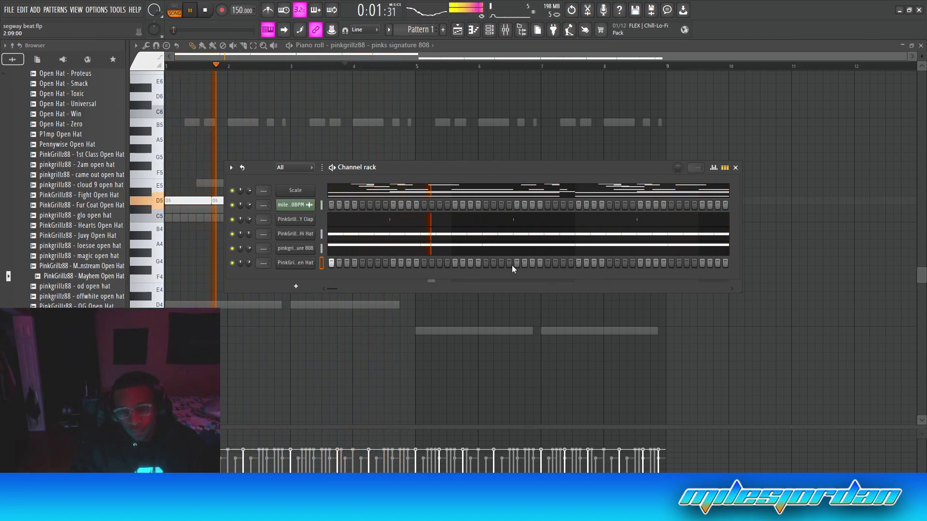
pyautogui.rightClick(308, 263)
pyautogui.click(323, 270)
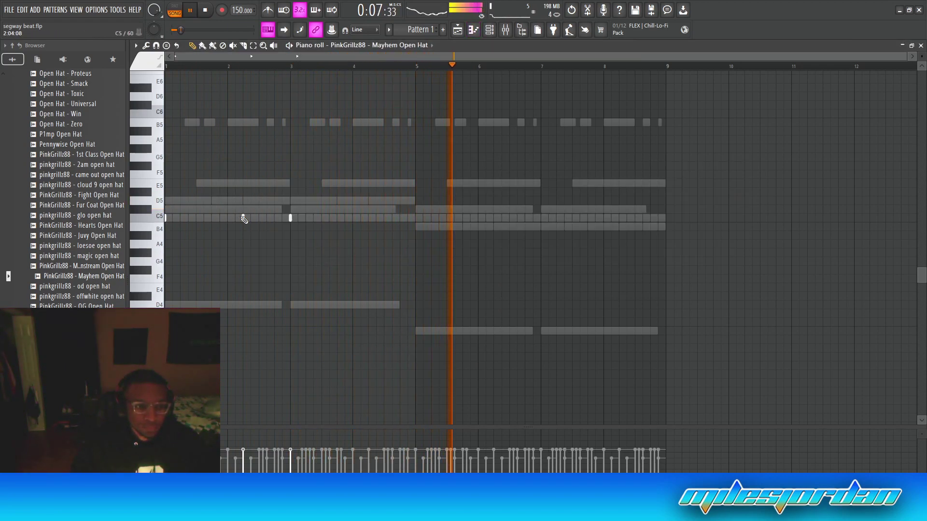
pyautogui.moveTo(292, 66); pyautogui.dragTo(80, 85)
pyautogui.hotkey('ctrl', 'b')
pyautogui.hotkey('ctrl', 'b')
pyautogui.hotkey('ctrl', 'b')
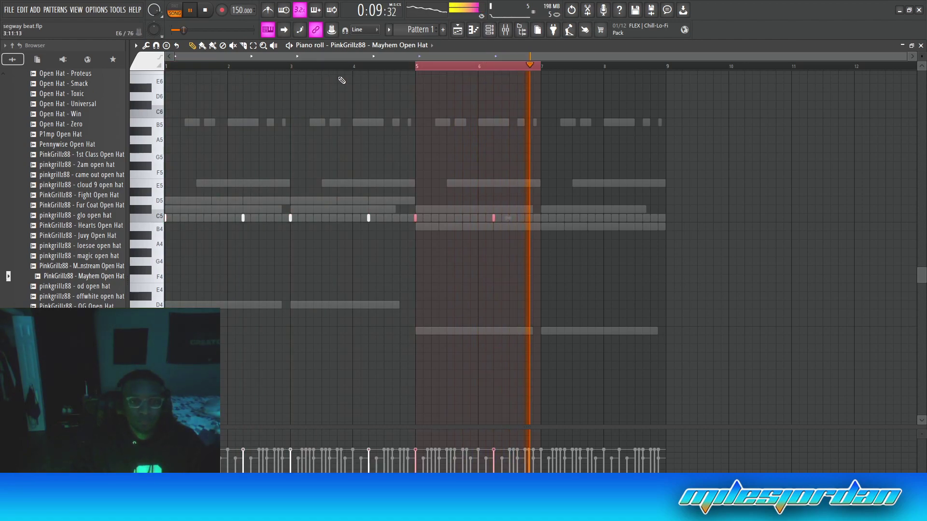
pyautogui.rightClick(599, 145)
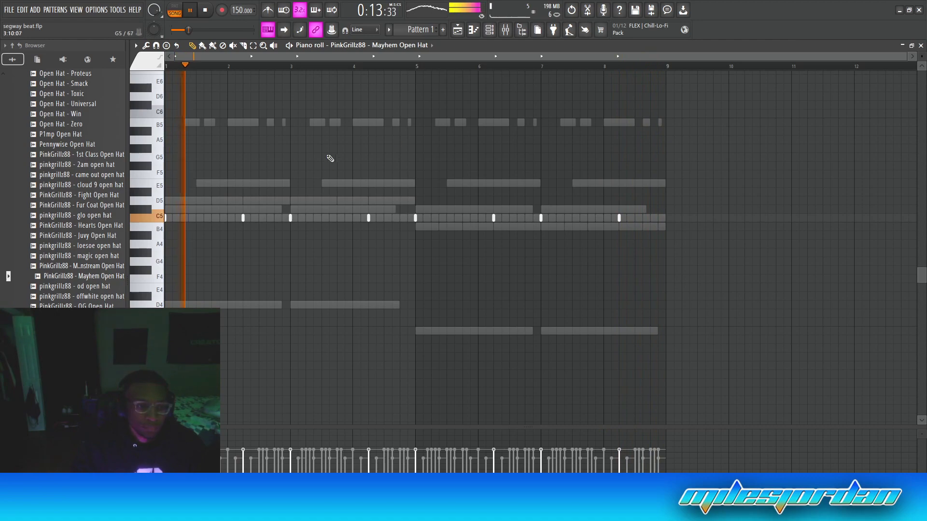
# Lower the open hat volume to 58% and add a rim sample from the Rims folder as a channel
pyautogui.click(489, 30)
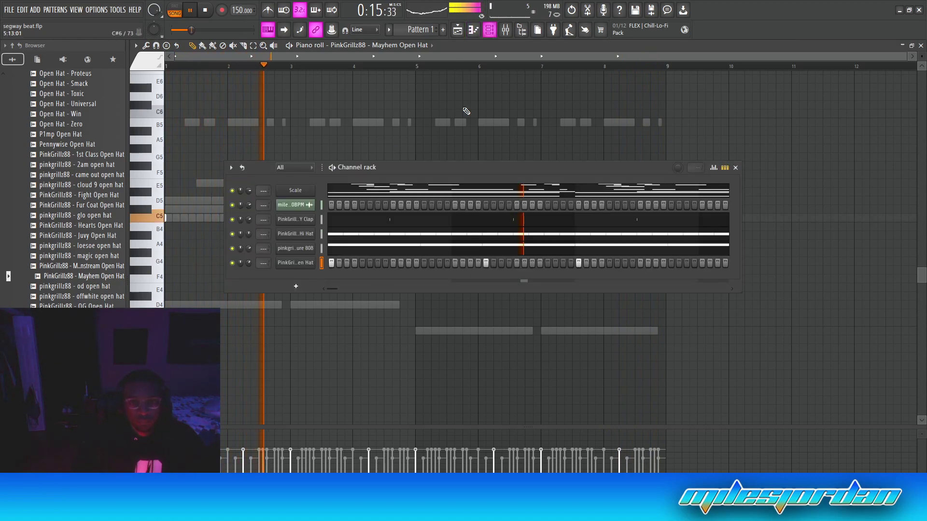
pyautogui.moveTo(249, 263); pyautogui.dragTo(248, 280)
pyautogui.scroll(15, 90, 251)
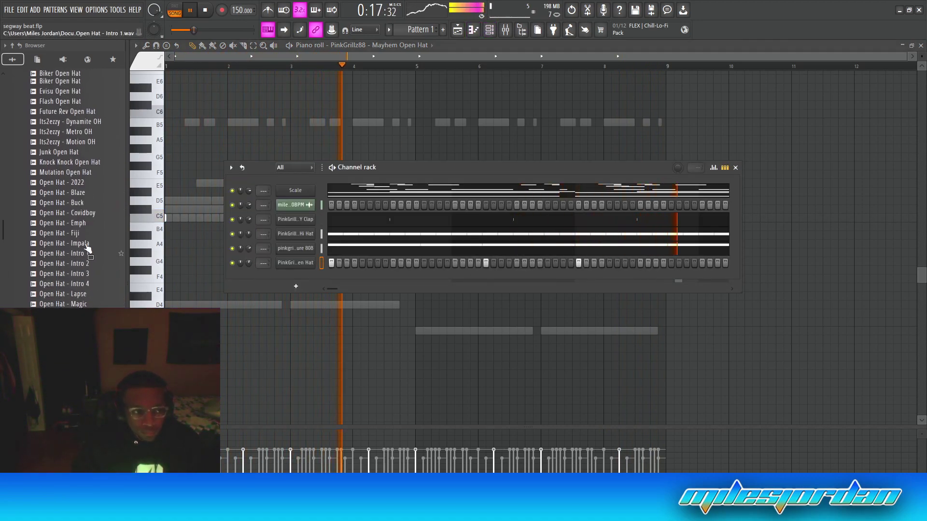
pyautogui.click(58, 257)
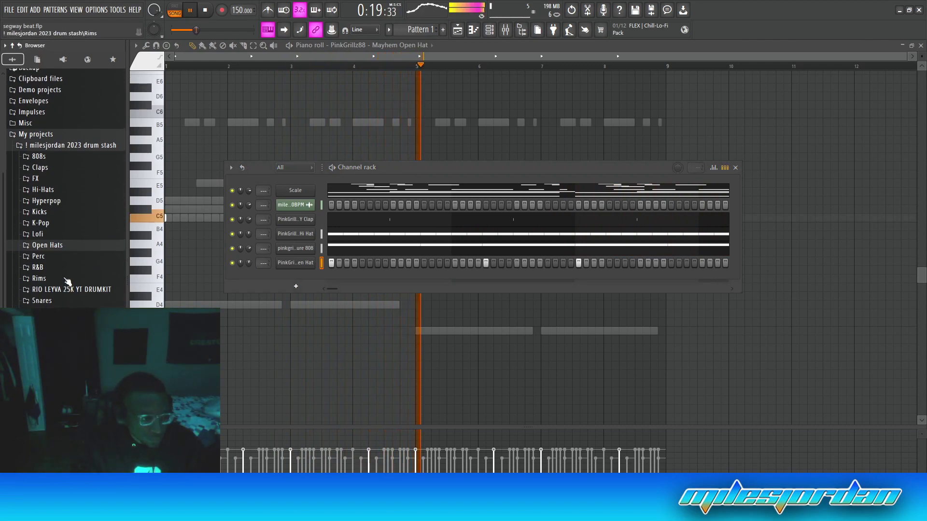
pyautogui.click(53, 287)
pyautogui.moveTo(77, 296); pyautogui.dragTo(316, 276)
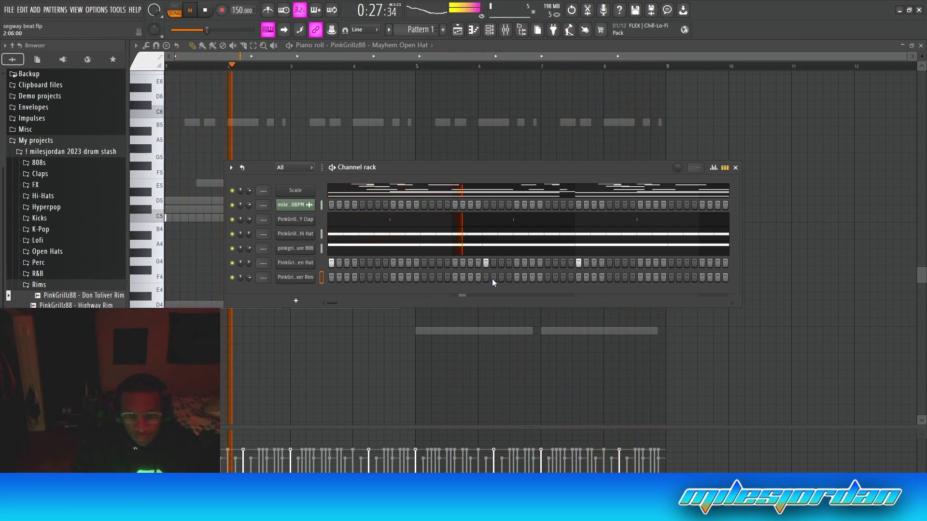
# Paint three quick rim hits and check them in the Rim channel's piano roll
pyautogui.moveTo(547, 281); pyautogui.dragTo(563, 282)
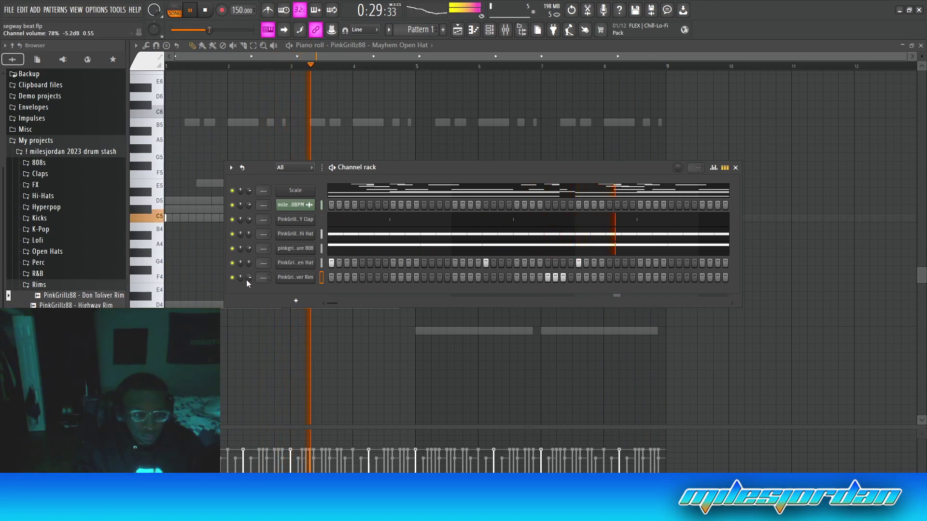
pyautogui.rightClick(300, 277)
pyautogui.click(331, 276)
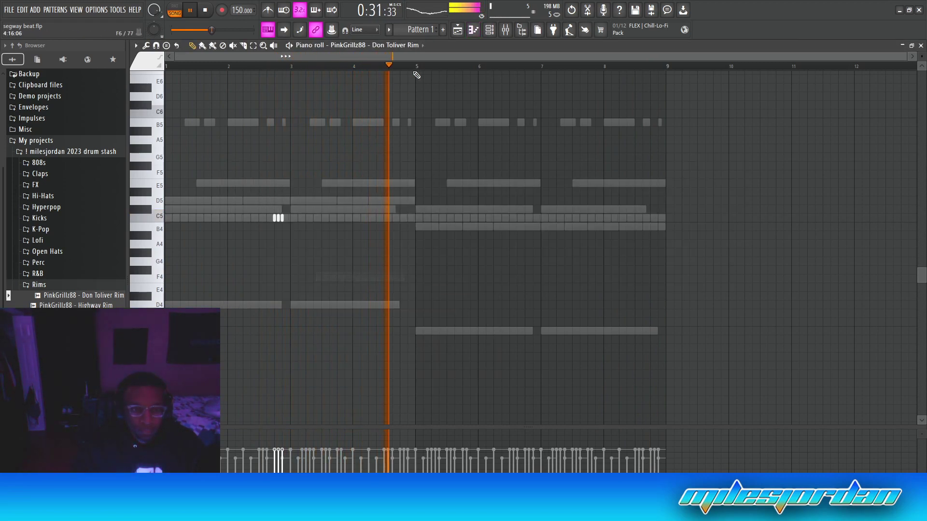
pyautogui.click(490, 30)
pyautogui.press('F6')
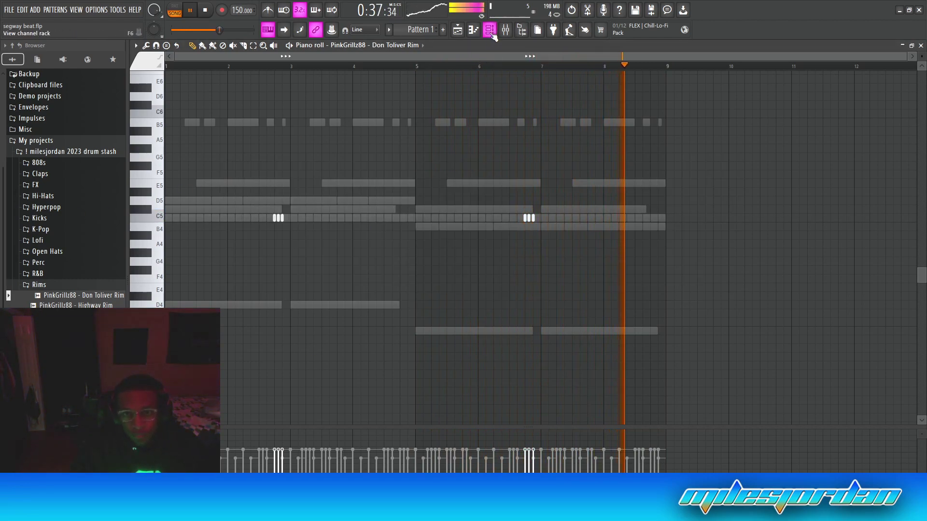
pyautogui.press('F6')
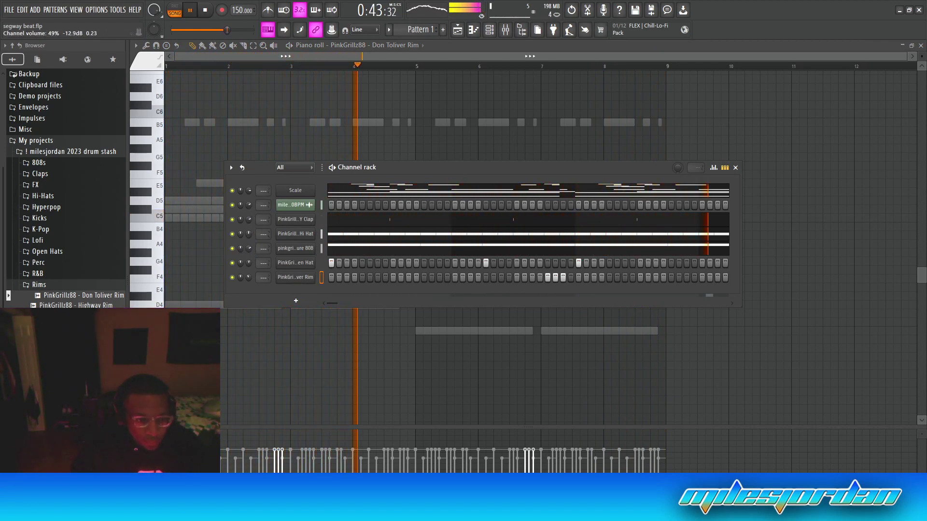
# View the 88 Hi Hat notes, collapse the browser folders, select every channel and open the mixer
pyautogui.click(308, 237)
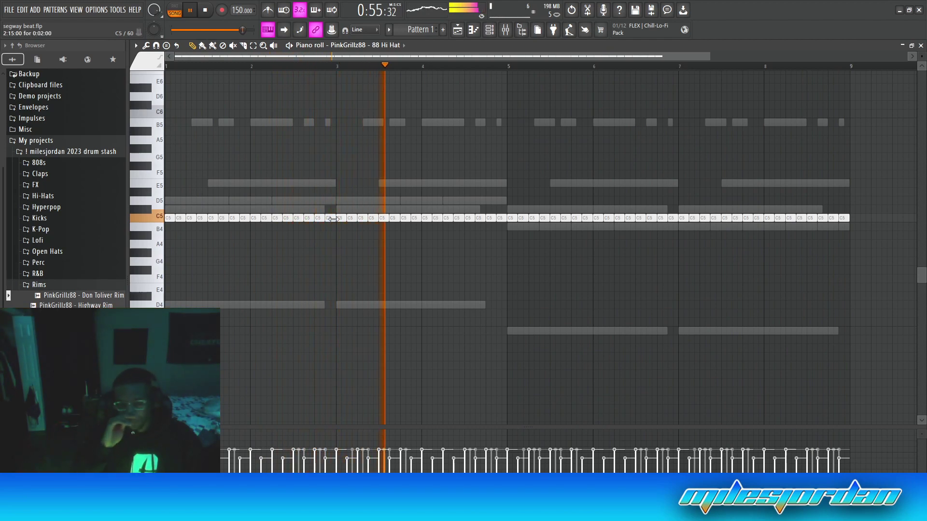
pyautogui.press('F6')
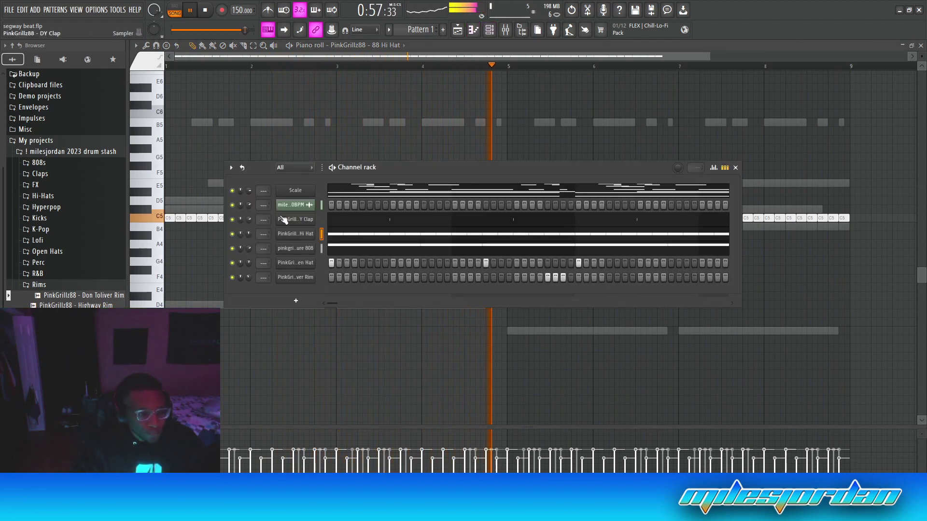
pyautogui.click(52, 287)
pyautogui.click(75, 154)
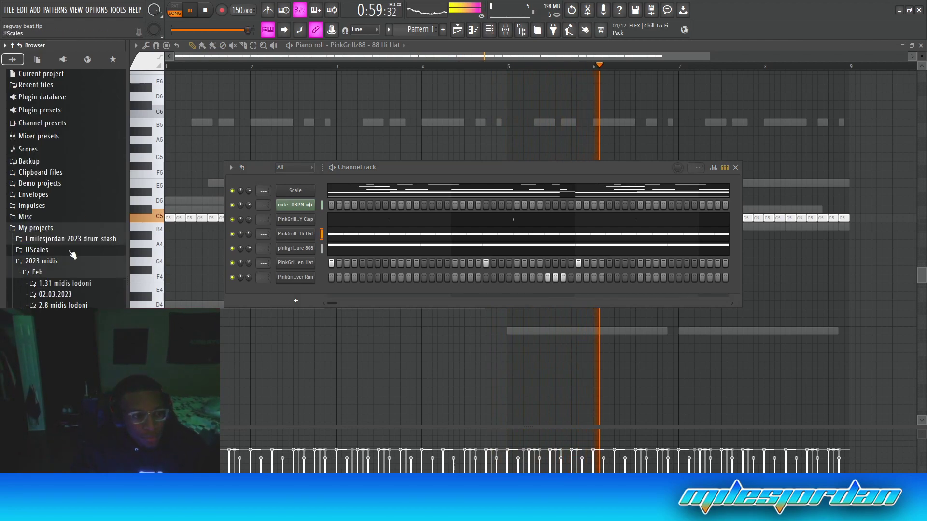
pyautogui.click(62, 265)
pyautogui.hotkey('ctrl', 'a')
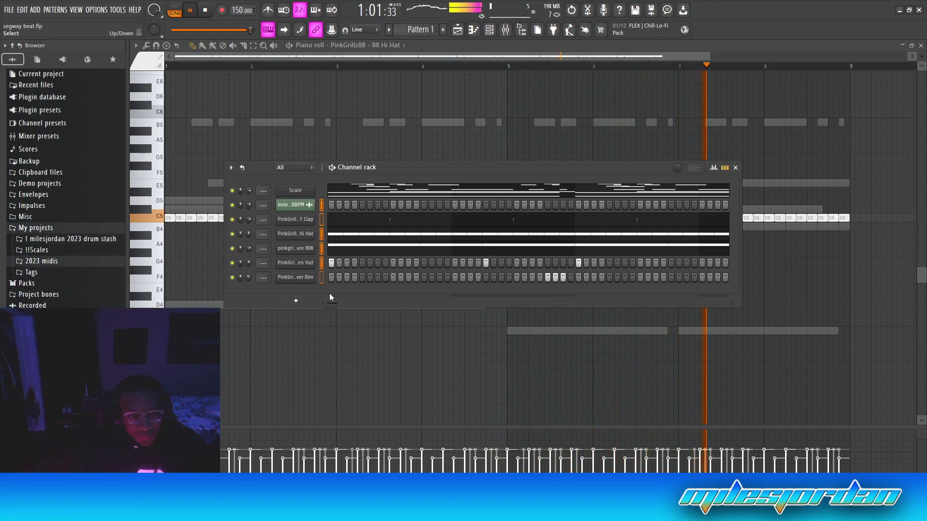
pyautogui.press('F9')
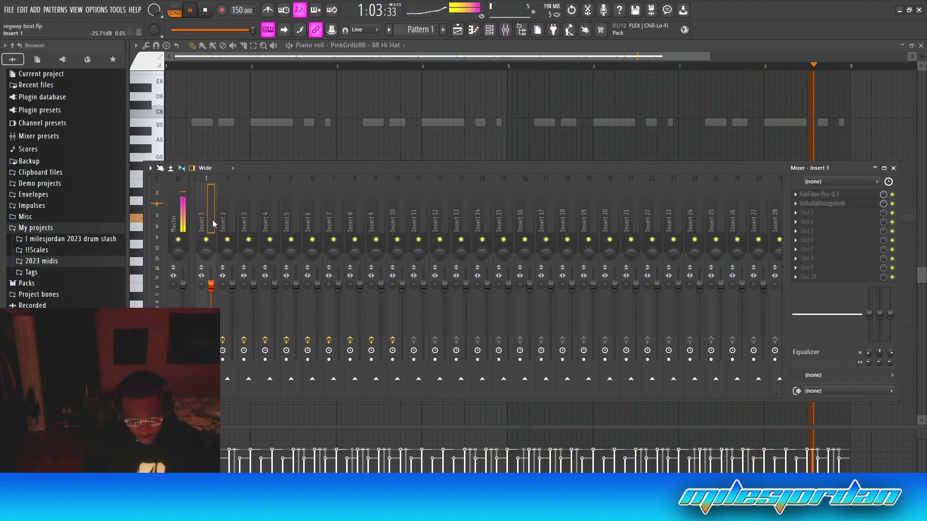
# Route each channel to its own mixer insert, pan the hi hat right, and remove ValhallaVintageVerb
pyautogui.click(213, 219)
pyautogui.hotkey('ctrl', 'l')
pyautogui.moveTo(251, 262); pyautogui.dragTo(251, 257)
pyautogui.click(797, 204)
pyautogui.click(800, 222)
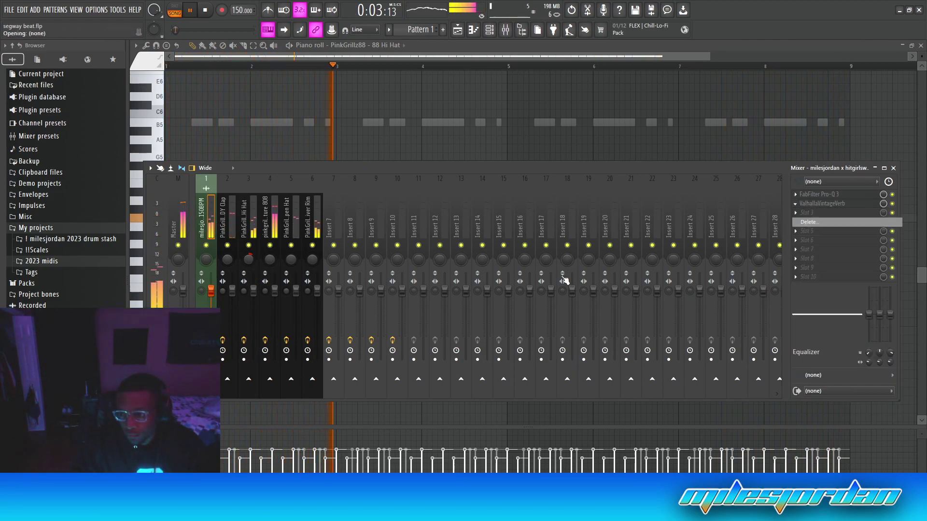
# On the sample loop's Pro-Q 3, add a low cut near 100 Hz and a narrow 500 Hz dip
pyautogui.rightClick(206, 246)
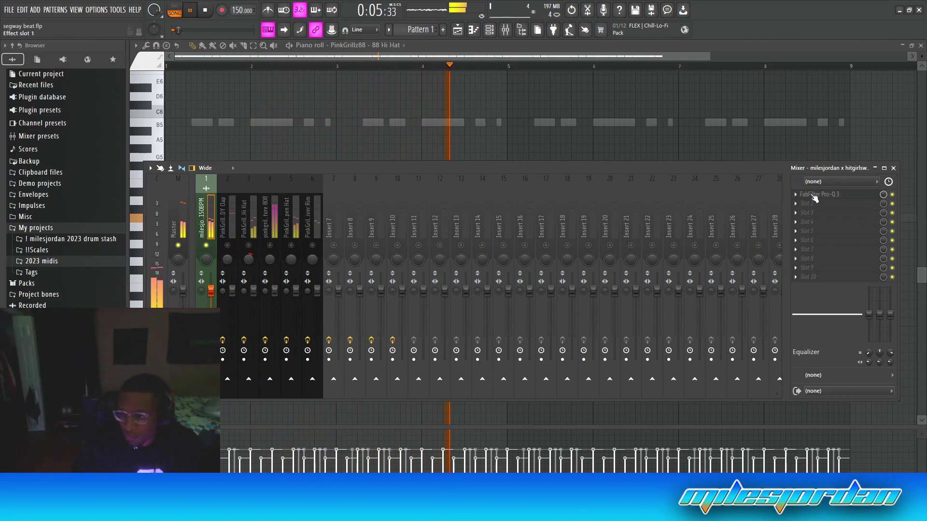
pyautogui.doubleClick(209, 232)
pyautogui.moveTo(209, 233); pyautogui.dragTo(320, 238)
pyautogui.moveTo(391, 234); pyautogui.dragTo(390, 245)
pyautogui.scroll(5, 391, 245)
pyautogui.scroll(3, 391, 246)
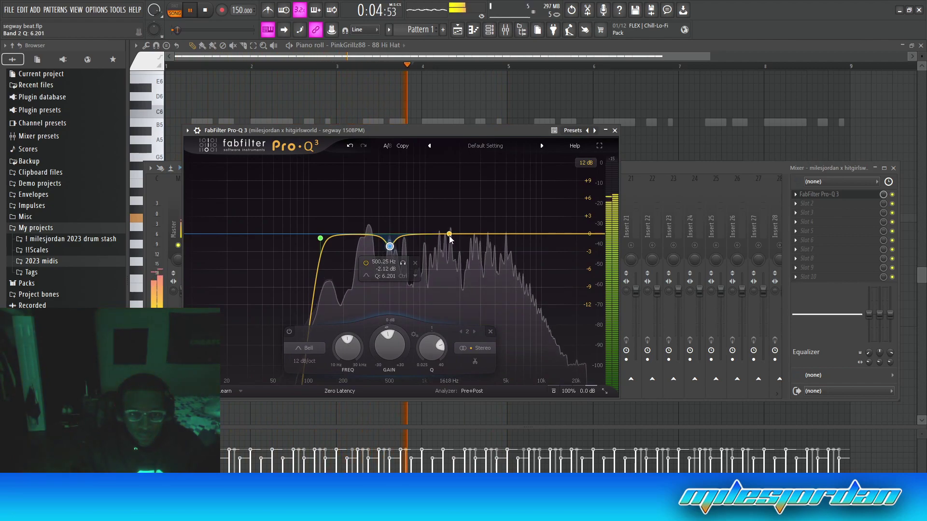
# Reopen the sample insert's Pro-Q 3 and add a slight dip around 2238 Hz
pyautogui.click(456, 30)
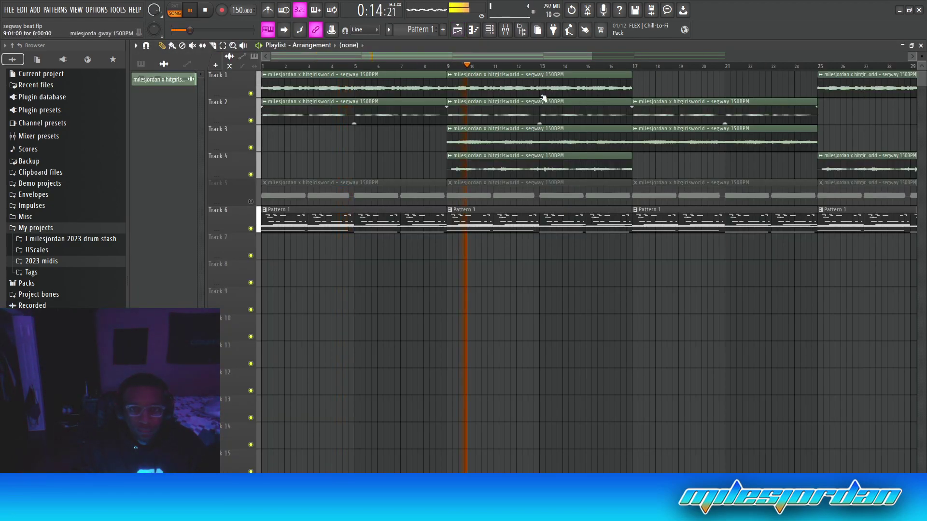
pyautogui.click(512, 32)
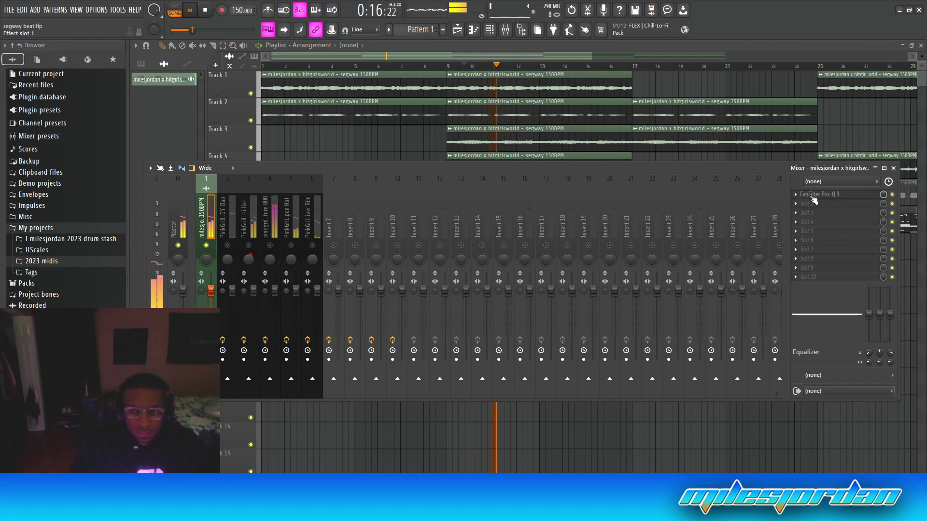
pyautogui.click(816, 195)
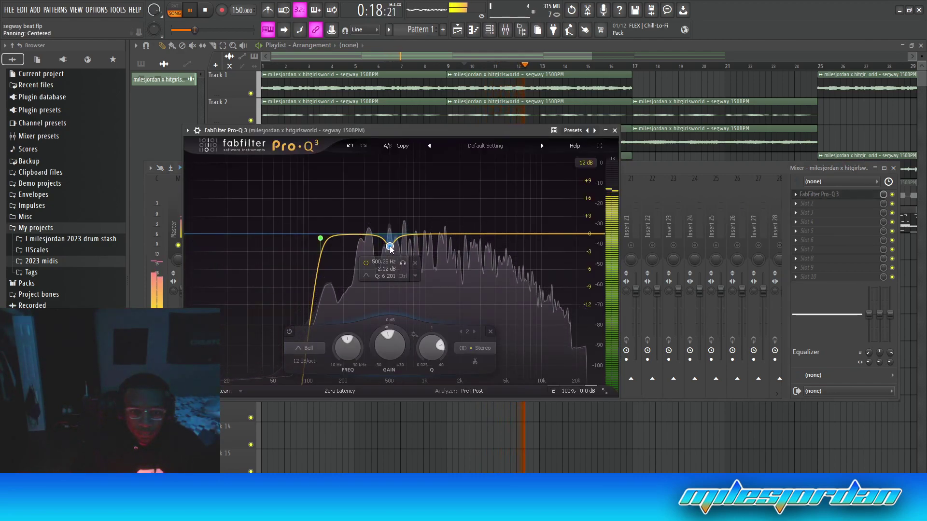
pyautogui.moveTo(461, 234); pyautogui.dragTo(466, 244)
pyautogui.scroll(10, 466, 245)
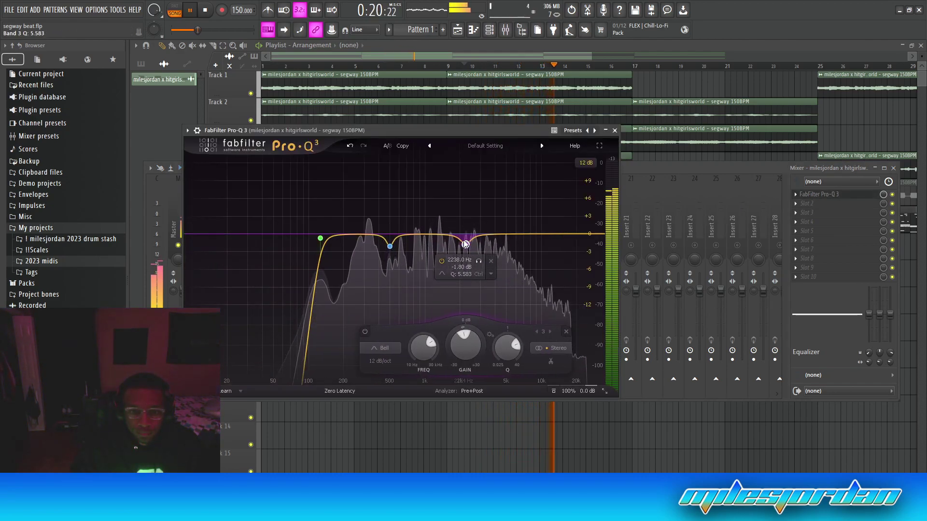
# Pan the open hat insert about 16% to the right
pyautogui.click(662, 173)
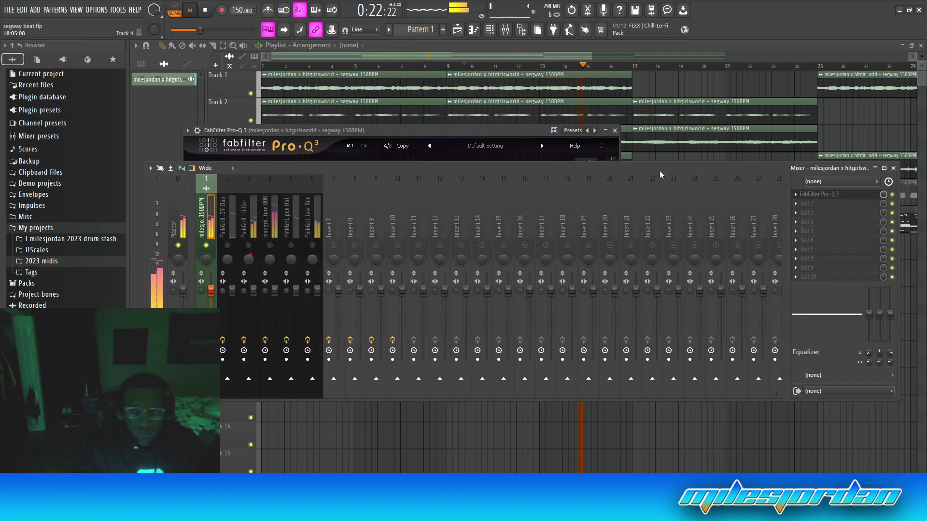
pyautogui.click(249, 259)
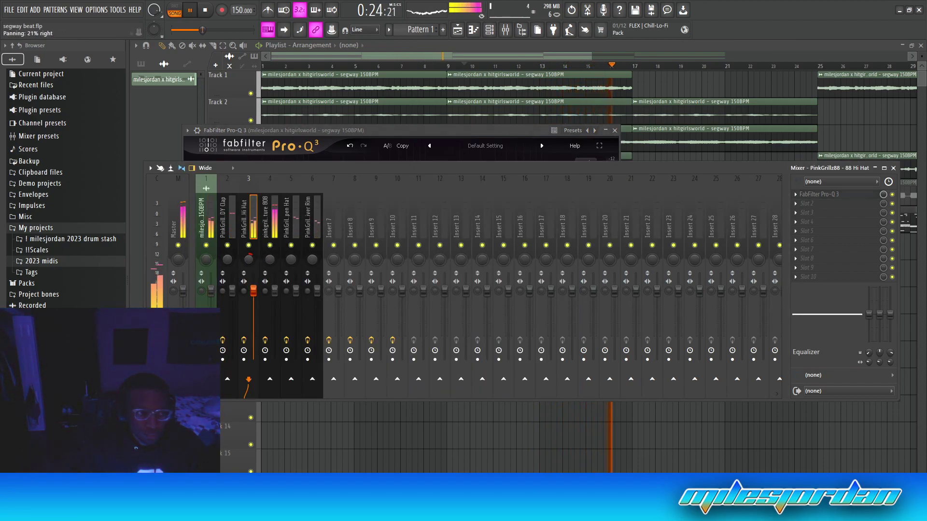
pyautogui.moveTo(293, 259); pyautogui.dragTo(312, 263)
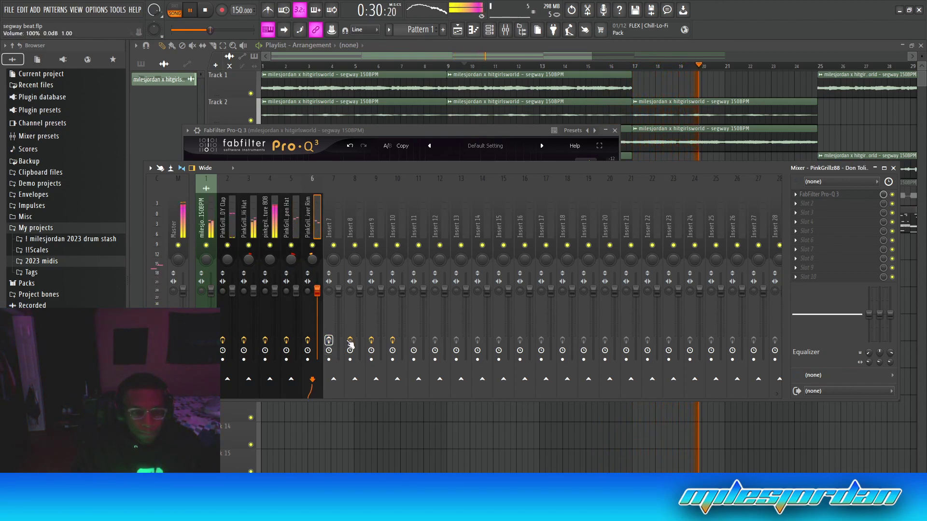
# Reset the volume level of mixer Insert 9
pyautogui.click(372, 341)
pyautogui.rightClick(383, 293)
pyautogui.click(409, 294)
pyautogui.rightClick(378, 290)
pyautogui.click(393, 294)
# Load Fruity Soft Clipper into the Master insert's slot 8
pyautogui.click(177, 257)
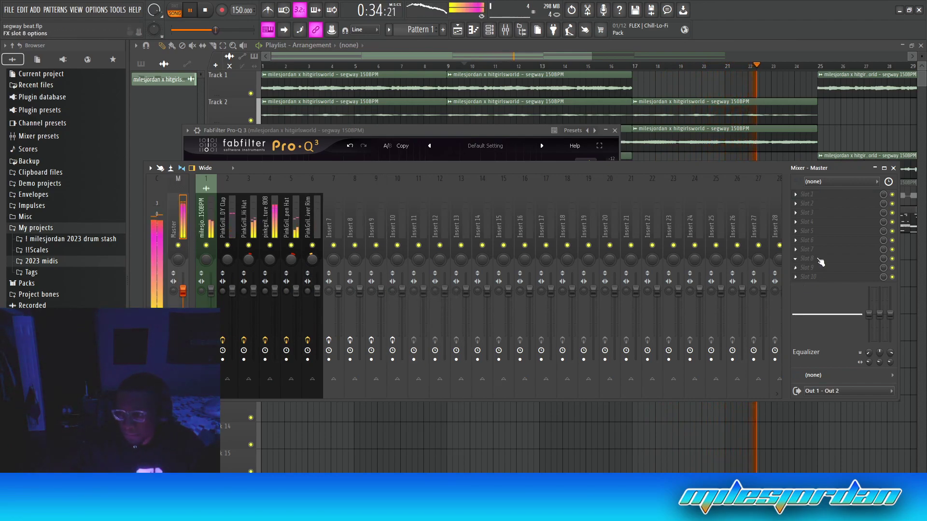
pyautogui.click(821, 262)
pyautogui.click(527, 409)
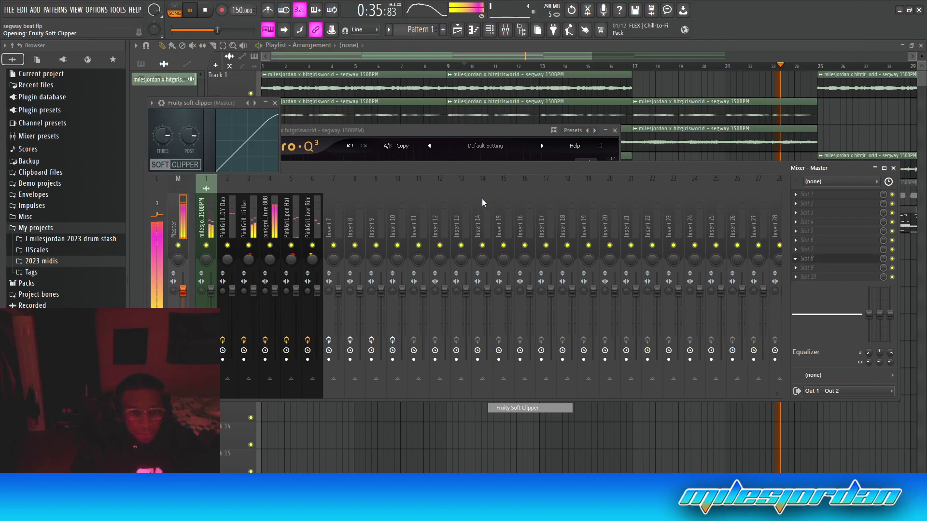
pyautogui.click(275, 103)
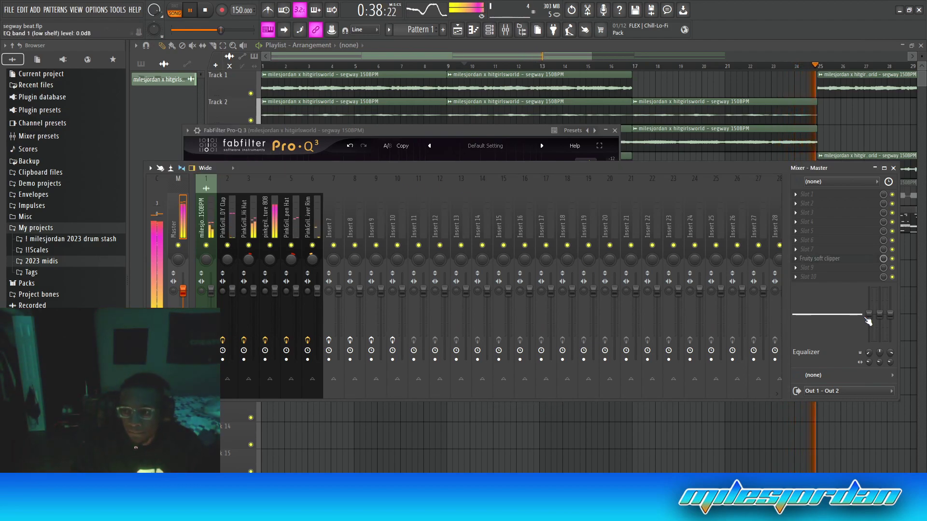
# Split Pattern 1 into one pattern per channel and delete the Scale clips on Track 6
pyautogui.click(893, 167)
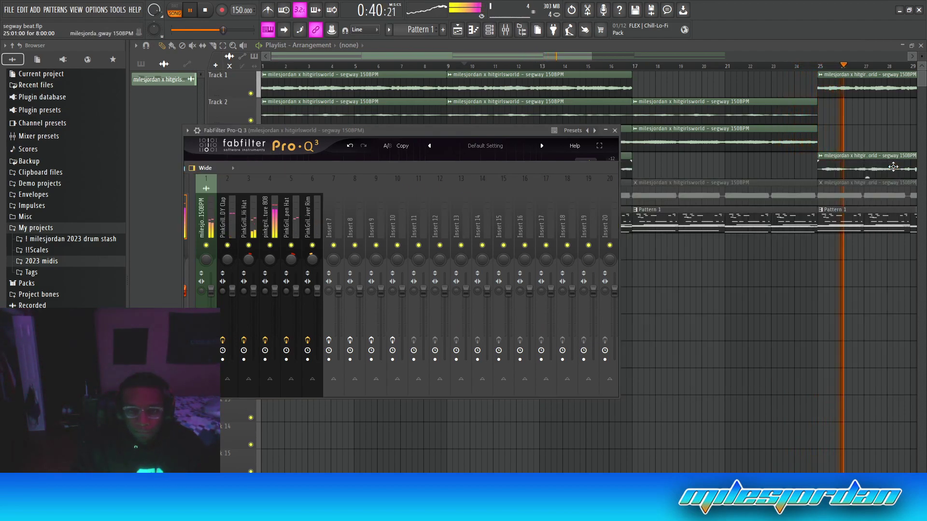
pyautogui.click(615, 131)
pyautogui.scroll(-3, 672, 68)
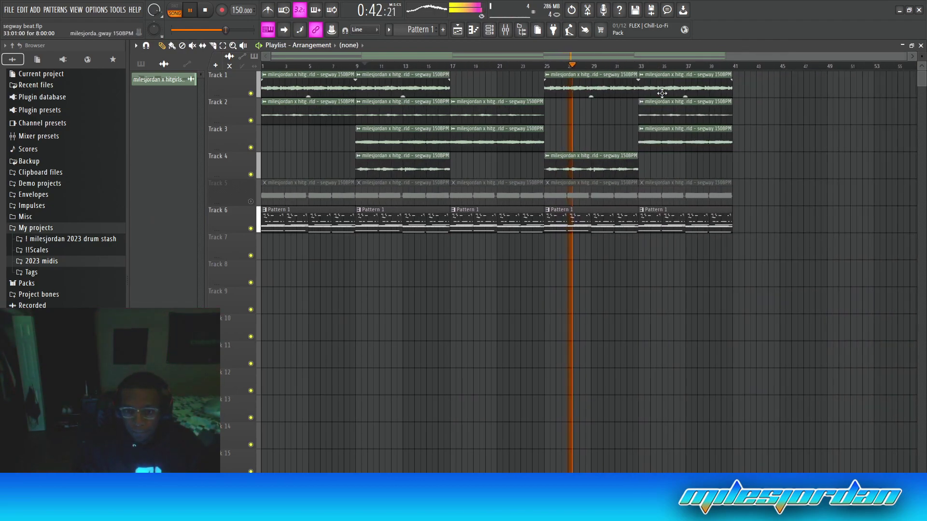
pyautogui.click(150, 67)
pyautogui.rightClick(147, 80)
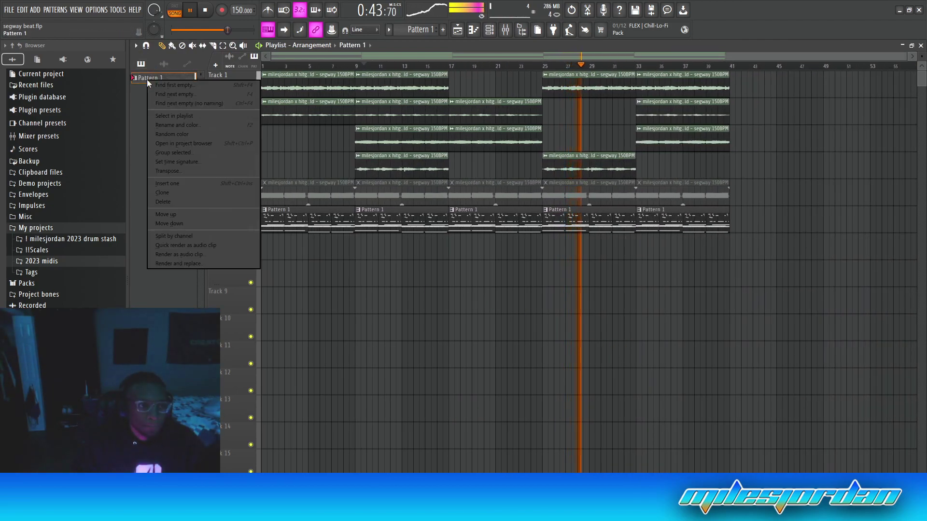
pyautogui.click(190, 236)
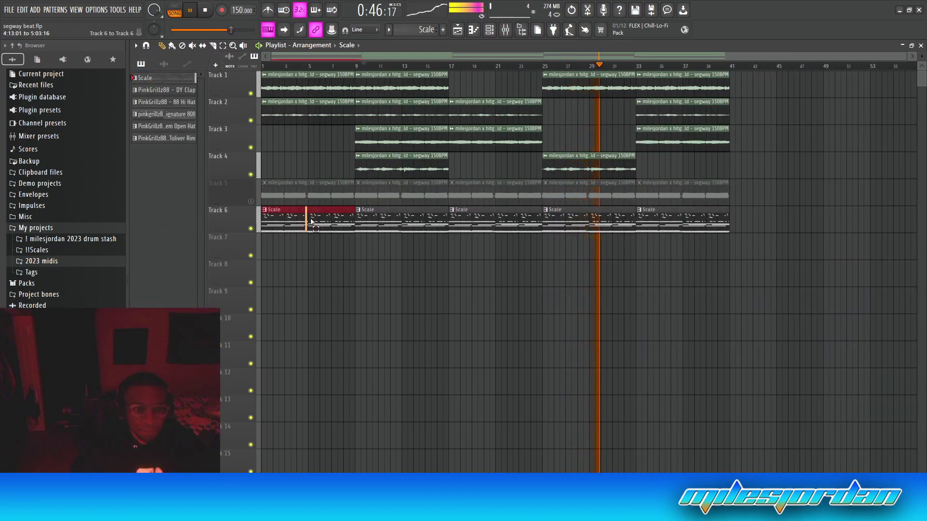
pyautogui.moveTo(306, 221); pyautogui.dragTo(807, 254)
pyautogui.press('Delete')
# Place the five drum patterns at bar 1 on Tracks 6–10, stretching the rim clip to bar 9
pyautogui.click(166, 90)
pyautogui.keyDown('shift'); pyautogui.click(170, 139); pyautogui.keyUp('shift')
pyautogui.moveTo(178, 103); pyautogui.dragTo(290, 247)
pyautogui.moveTo(289, 248); pyautogui.dragTo(266, 217)
pyautogui.hotkey('ctrl', 'd')
pyautogui.moveTo(325, 327); pyautogui.dragTo(353, 328)
# Repeat the drum clips at bars 9, 17, 25 and 33 to fill through bar 41
pyautogui.moveTo(338, 212); pyautogui.dragTo(420, 325)
pyautogui.hotkey('ctrl', 'b')
pyautogui.hotkey('ctrl', 'b')
pyautogui.hotkey('ctrl', 'b')
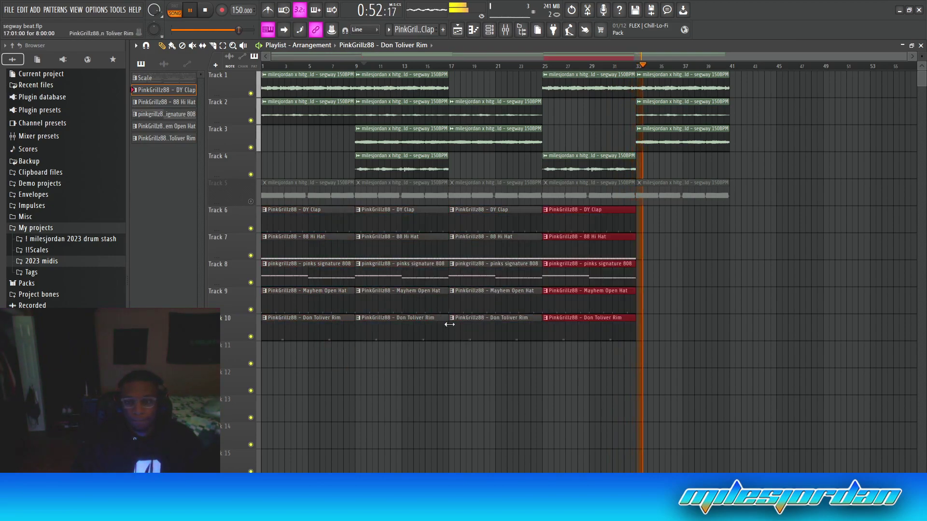
pyautogui.hotkey('ctrl', 'b')
pyautogui.hotkey('ctrl', 'd')
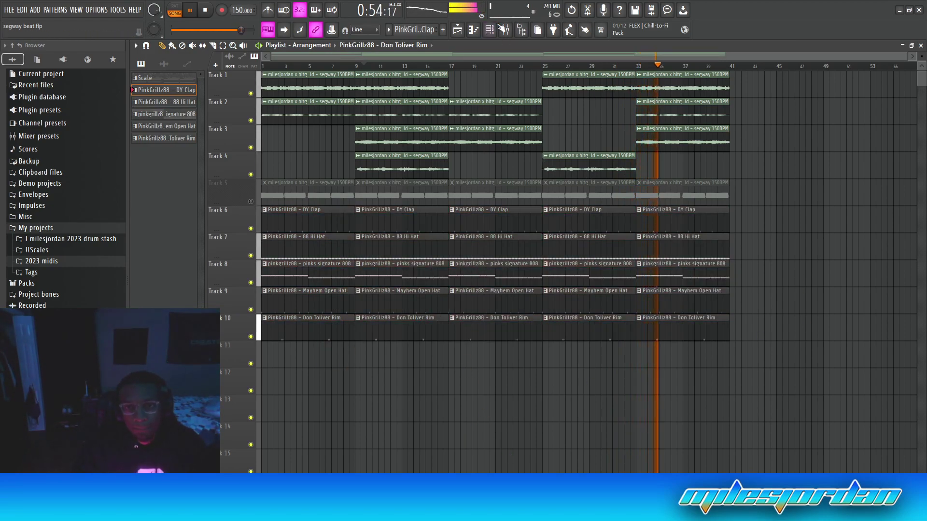
pyautogui.press('F9')
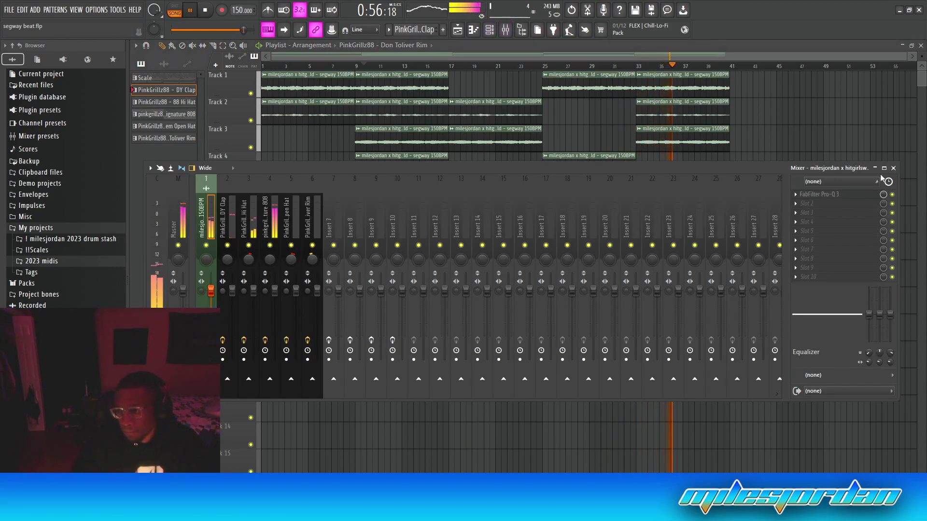
pyautogui.click(894, 169)
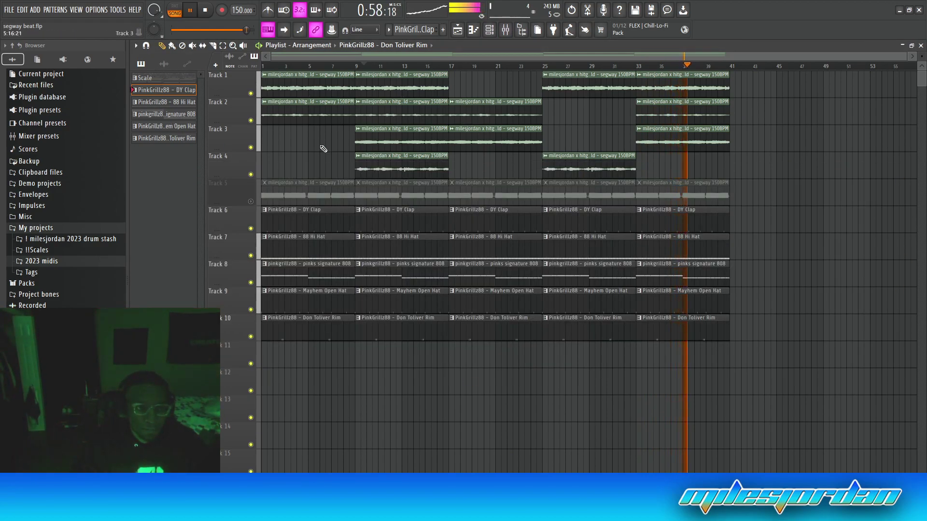
# Unmute Track 5, delete its first clip, and delete the last clips on Tracks 6–10
pyautogui.click(250, 202)
pyautogui.rightClick(278, 201)
pyautogui.rightClick(693, 227)
pyautogui.rightClick(701, 256)
pyautogui.rightClick(701, 275)
pyautogui.rightClick(701, 301)
pyautogui.rightClick(700, 328)
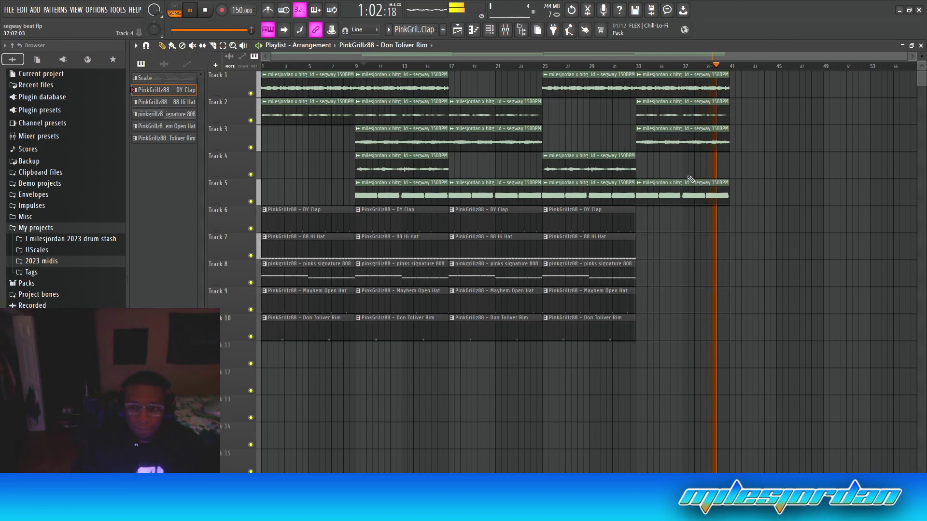
# Trim the opening drum clips on Tracks 6–10 to start near bar 3, auditioning the result
pyautogui.press('space')
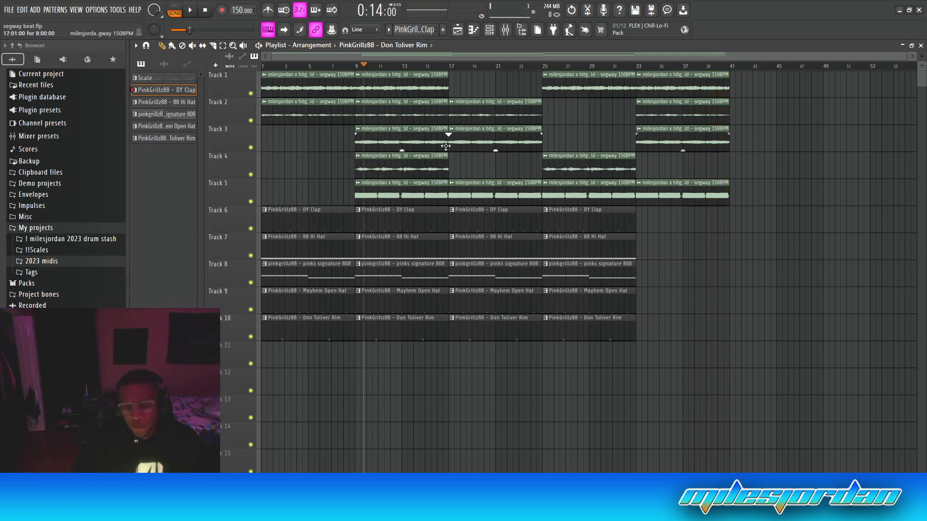
pyautogui.press('space')
pyautogui.moveTo(333, 333); pyautogui.dragTo(300, 221)
pyautogui.press('space')
pyautogui.press('space')
pyautogui.hotkey('ctrl', 'd')
pyautogui.scroll(3, 278, 76)
pyautogui.hotkey('ctrl', 'd')
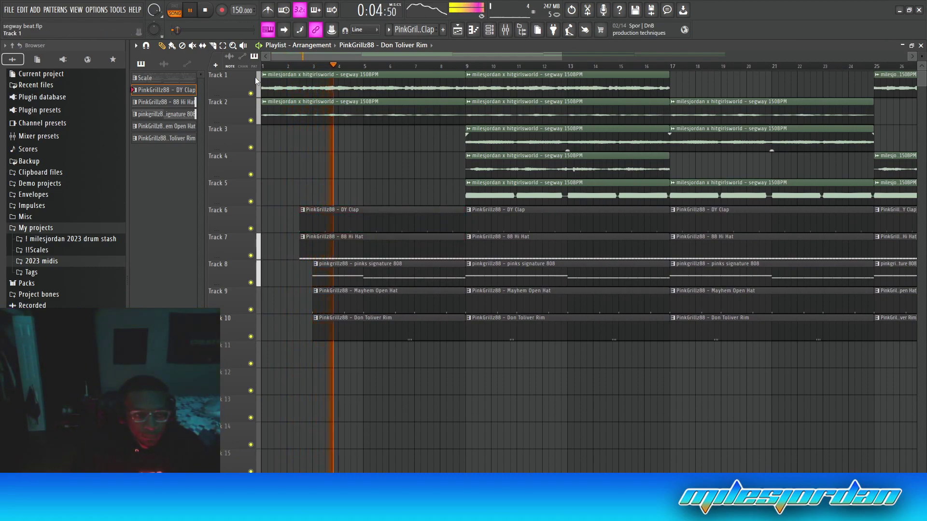
pyautogui.press('space')
pyautogui.press('space')
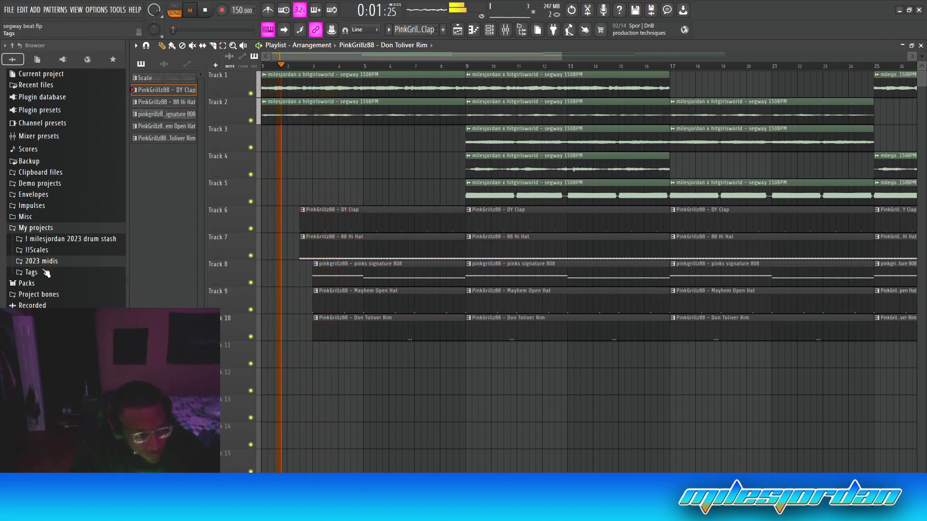
# Drop the producer tag onto Track 11 near bar 7 and shorten the opening drums to end before bar 9
pyautogui.click(32, 272)
pyautogui.moveTo(73, 375); pyautogui.dragTo(423, 356)
pyautogui.moveTo(457, 221); pyautogui.dragTo(449, 317)
pyautogui.moveTo(463, 218); pyautogui.dragTo(449, 219)
# Delete Track 5's clip at bar 9
pyautogui.keyDown('ctrl'); pyautogui.click(434, 166); pyautogui.keyUp('ctrl')
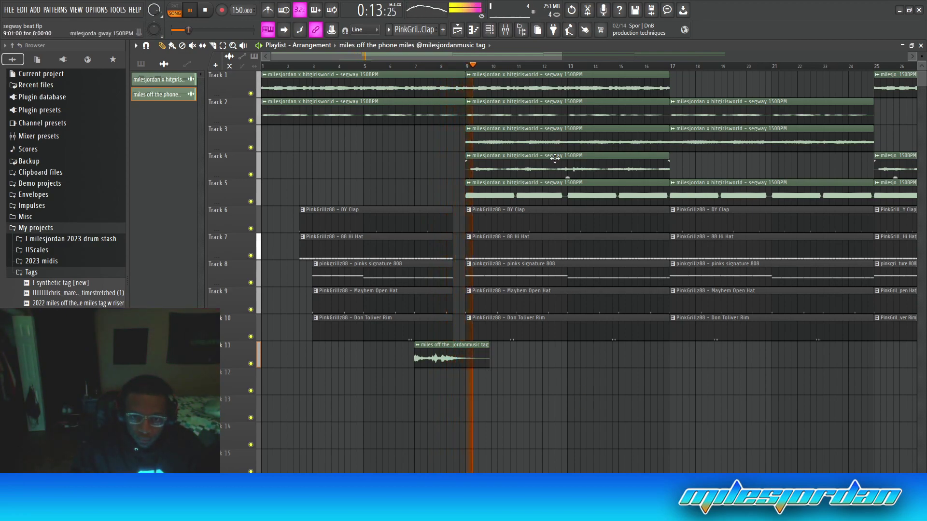
pyautogui.rightClick(549, 190)
pyautogui.scroll(-3, 594, 64)
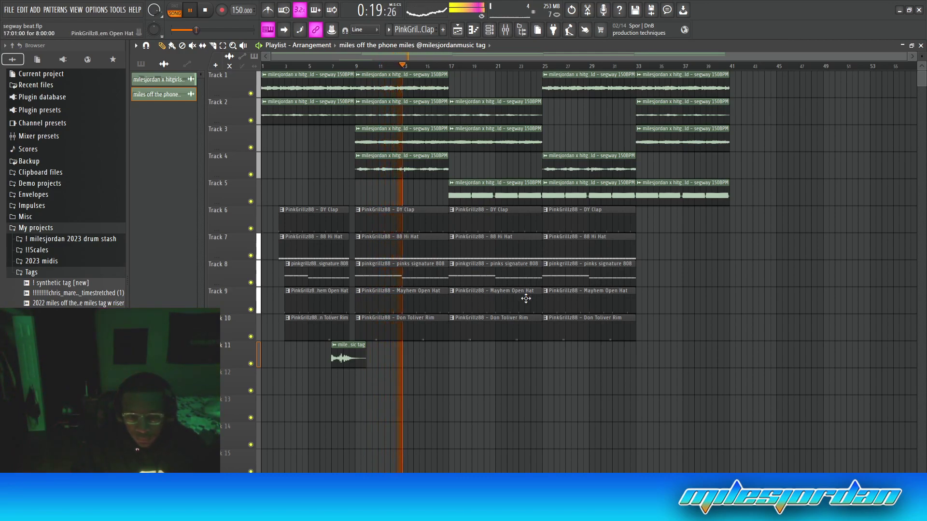
# Shorten the bar-17 Open Hat clip, delete Track 10's rim clips at bars 17 and 25, and trim the 808 start
pyautogui.moveTo(539, 303); pyautogui.dragTo(499, 303)
pyautogui.rightClick(538, 334)
pyautogui.rightClick(612, 331)
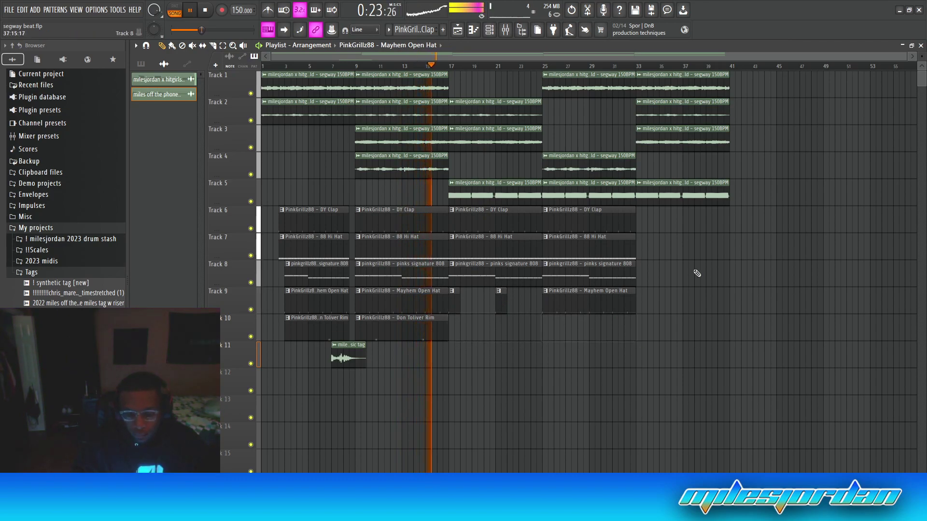
pyautogui.moveTo(450, 273); pyautogui.dragTo(473, 273)
# Delete Track 5's segway clips at bars 17 and 25, and make Track 4's bar-25 clip unique
pyautogui.rightClick(489, 196)
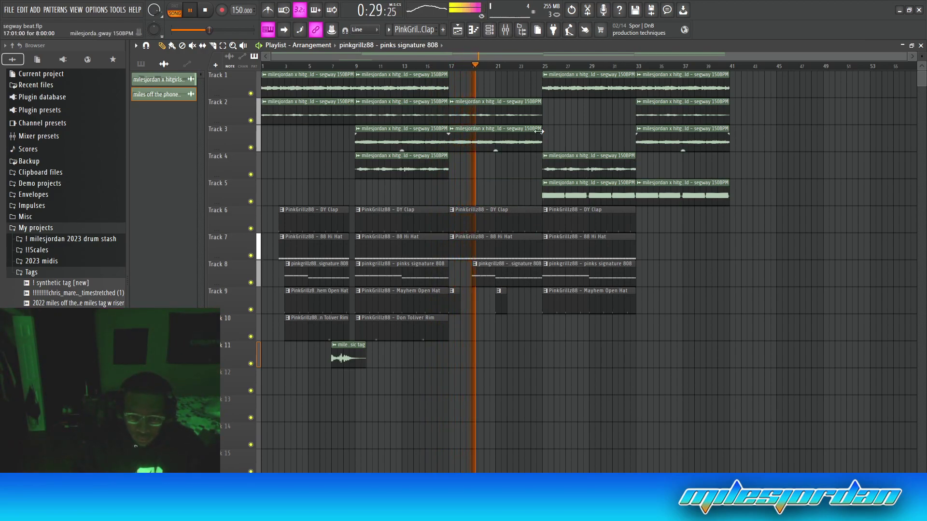
pyautogui.rightClick(616, 199)
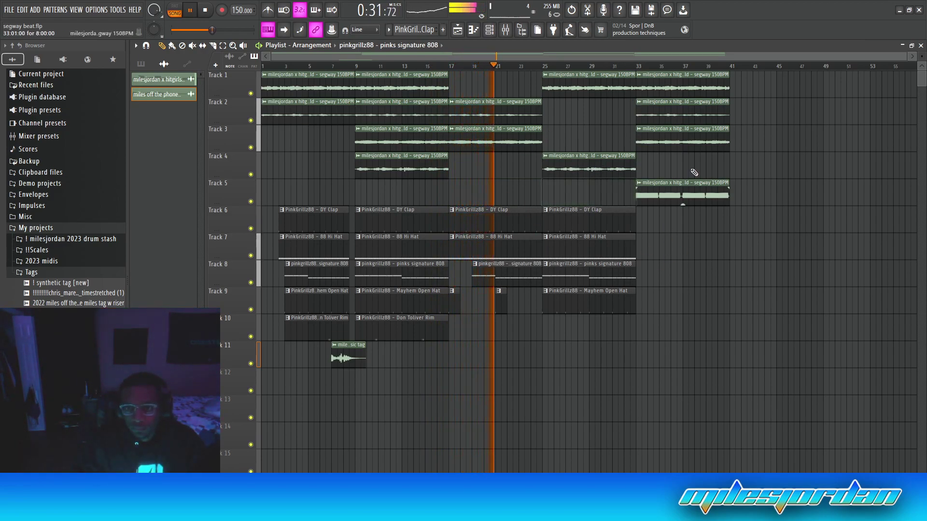
pyautogui.click(543, 155)
pyautogui.click(563, 227)
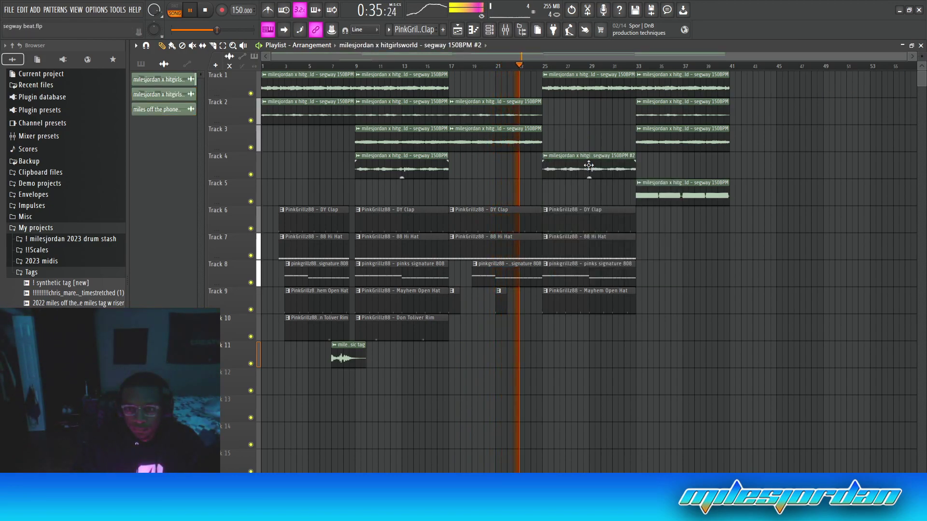
# Set the unique Track 4 clip at bar 25 to Stretch time-stretching mode
pyautogui.doubleClick(588, 165)
pyautogui.click(425, 189)
pyautogui.click(417, 215)
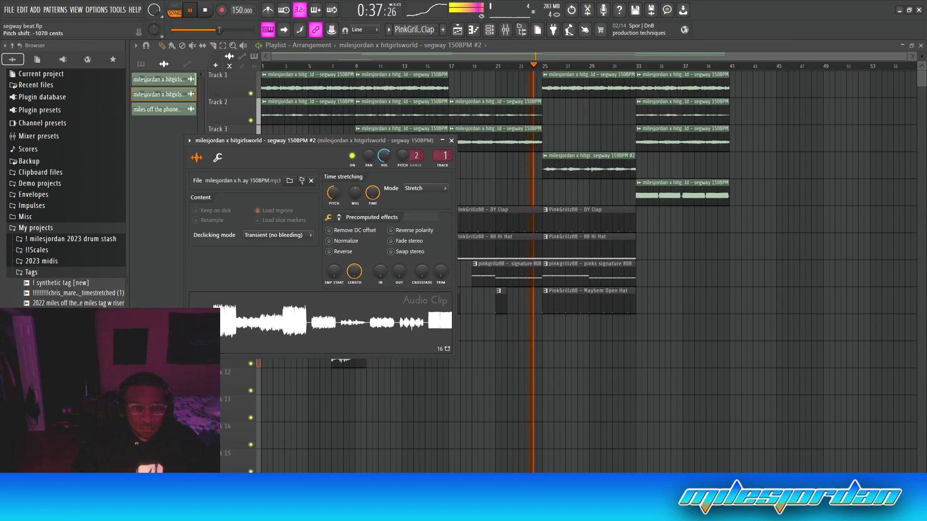
pyautogui.click(451, 141)
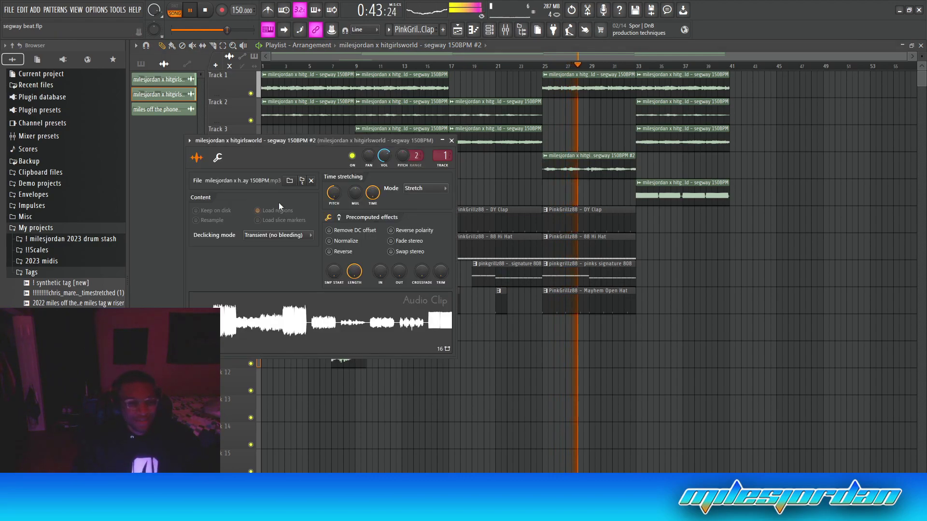
pyautogui.doubleClick(596, 165)
pyautogui.press('Escape')
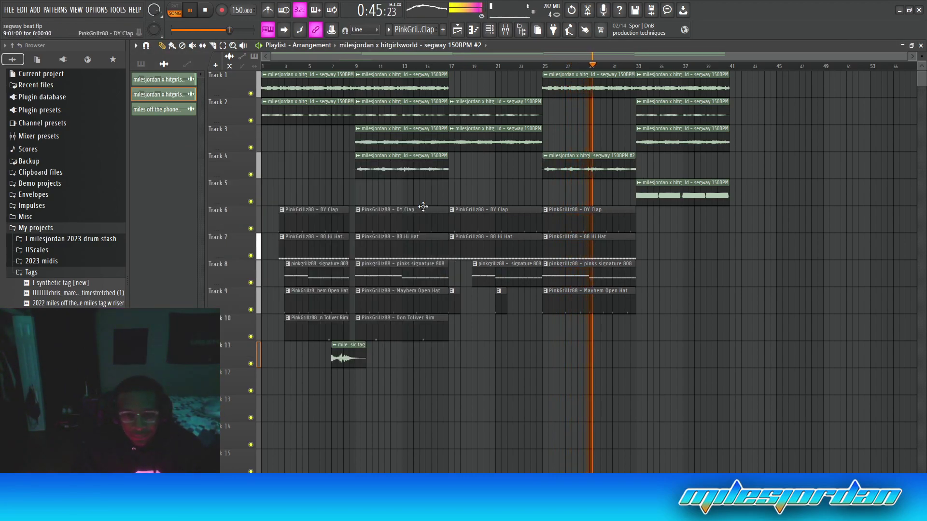
# Solo Track 4 to audition it at bars 9 and 25, then unsolo it
pyautogui.rightClick(250, 175)
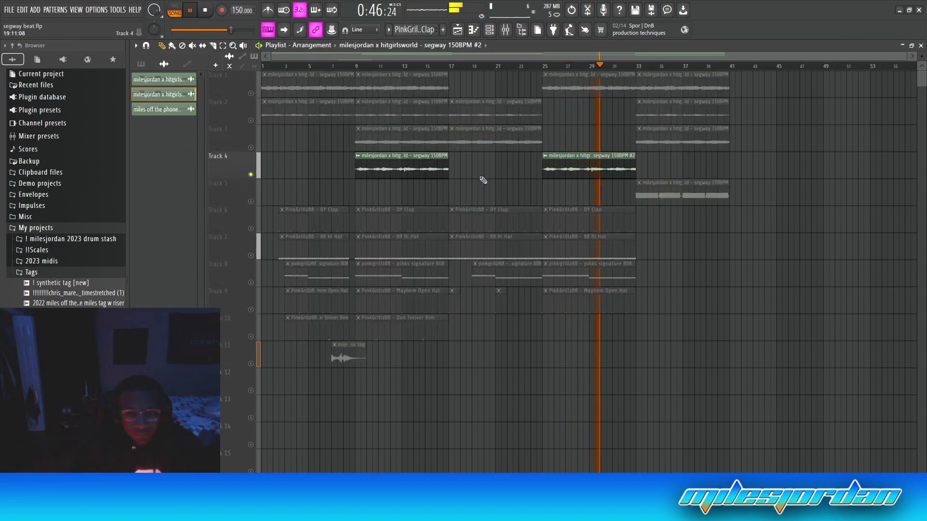
pyautogui.click(358, 66)
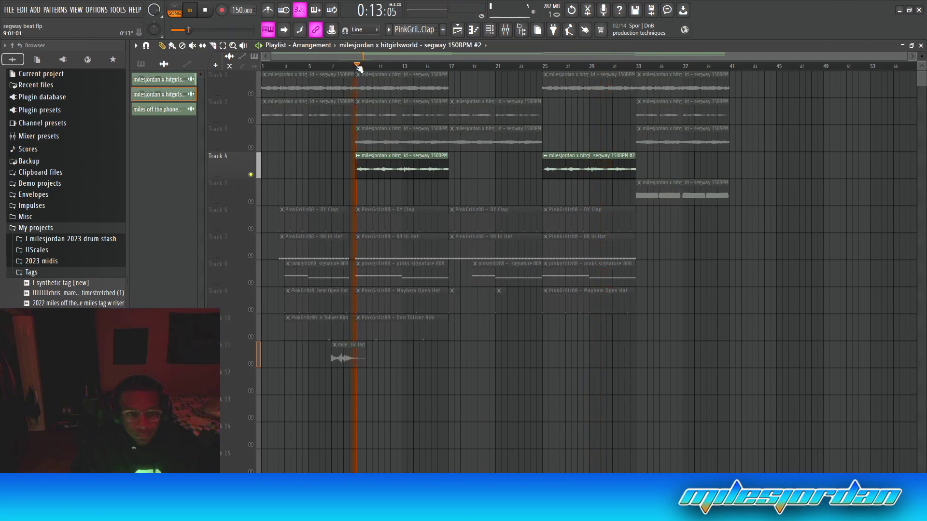
pyautogui.click(545, 66)
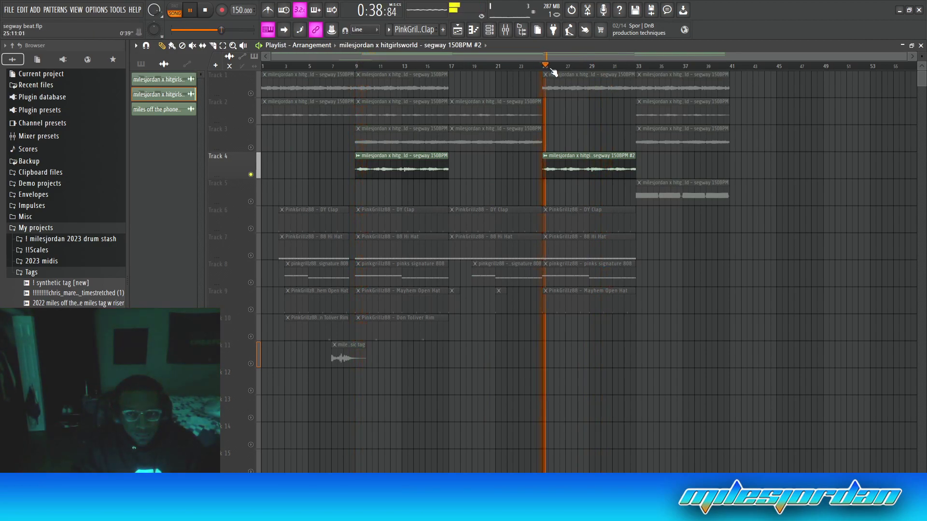
pyautogui.rightClick(250, 174)
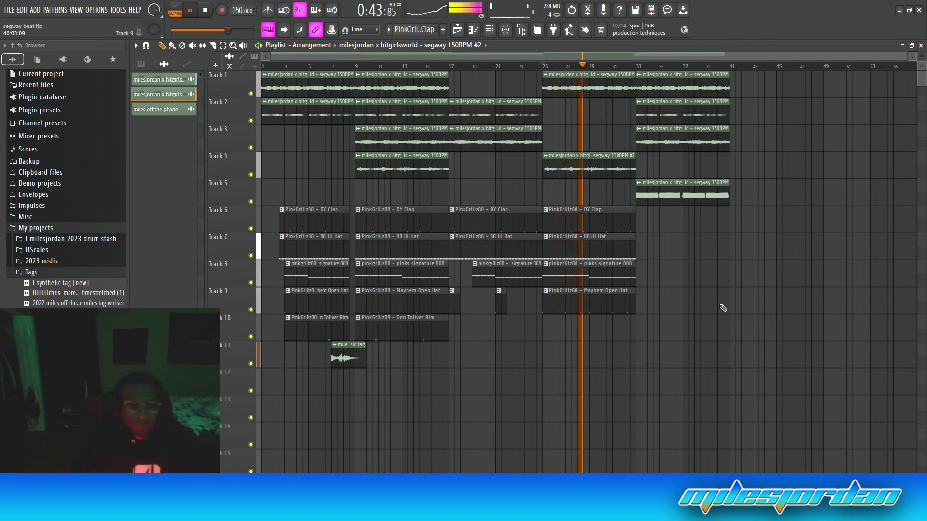
# Select every clip and duplicate the whole arrangement after bar 41 with Ctrl+B
pyautogui.moveTo(277, 83); pyautogui.dragTo(781, 361)
pyautogui.hotkey('ctrl', 'b')
pyautogui.hscroll(6, 636, 312)
pyautogui.hotkey('ctrl', 'd')
# Move the copied tag to near bar 37 and copy the Tracks 6–10 drum clips to start at bar 41
pyautogui.moveTo(468, 352); pyautogui.dragTo(375, 342)
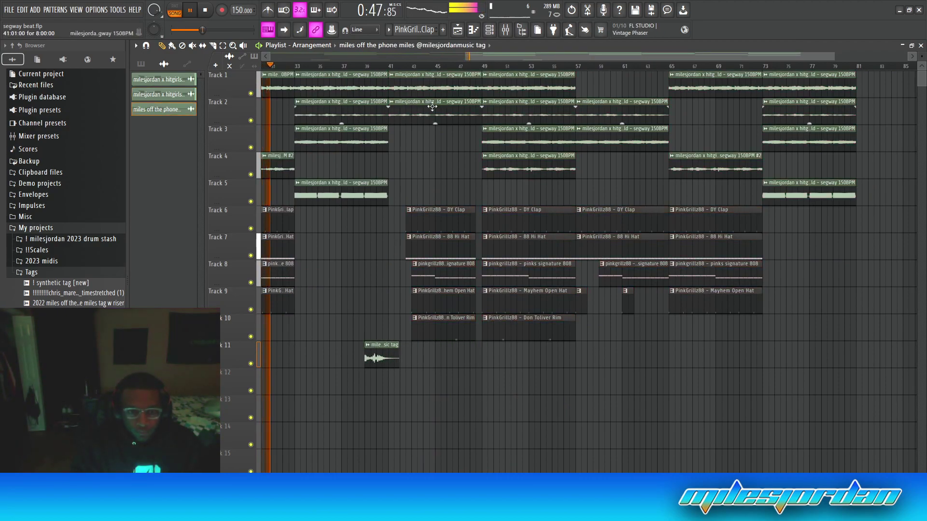
pyautogui.rightClick(435, 232)
pyautogui.click(536, 199)
pyautogui.moveTo(507, 206); pyautogui.dragTo(405, 204)
pyautogui.hotkey('ctrl', 'z')
pyautogui.moveTo(536, 199)
pyautogui.mouseDown()
pyautogui.moveTo(505, 247)
pyautogui.moveTo(503, 327)
pyautogui.mouseUp()
pyautogui.moveTo(513, 216); pyautogui.dragTo(423, 217)
pyautogui.hotkey('ctrl', 'd')
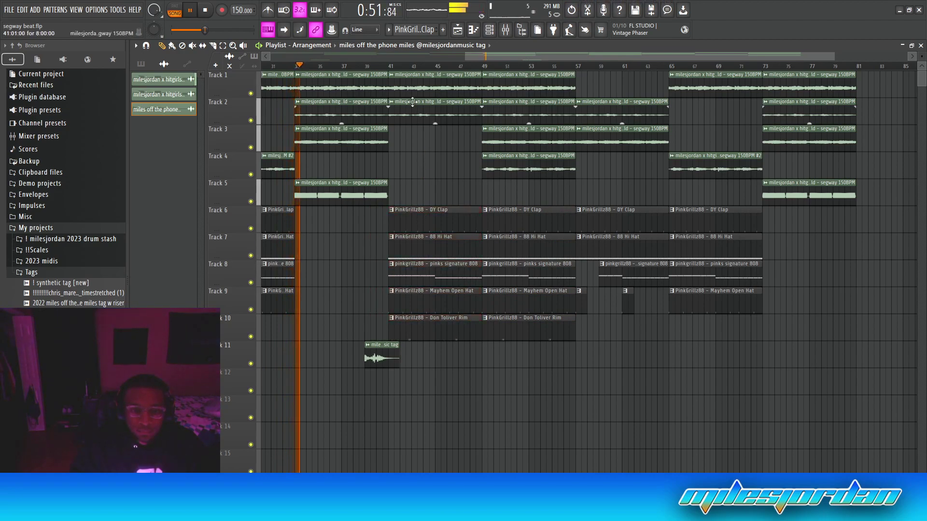
# Delete the rim clip at bar 41 on Track 10
pyautogui.scroll(-4, 421, 68)
pyautogui.rightClick(620, 330)
pyautogui.hotkey('ctrl', 'z')
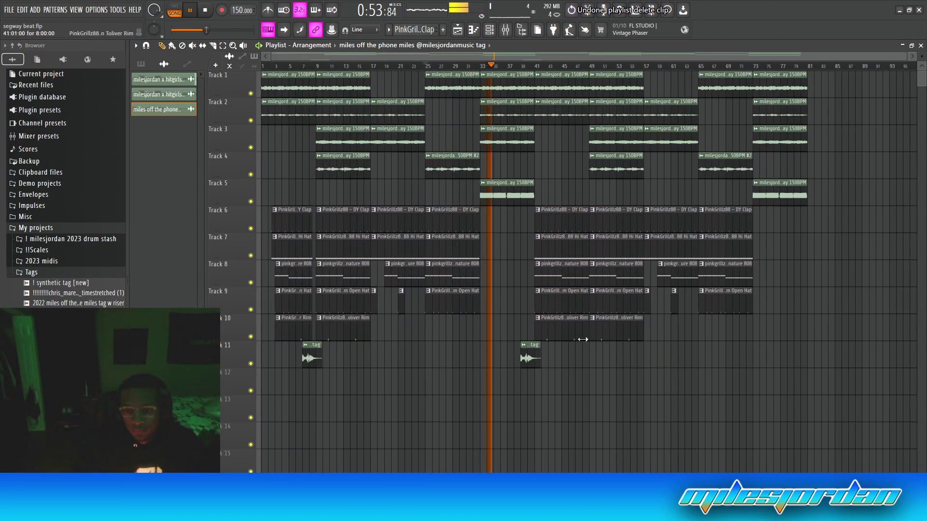
pyautogui.rightClick(568, 331)
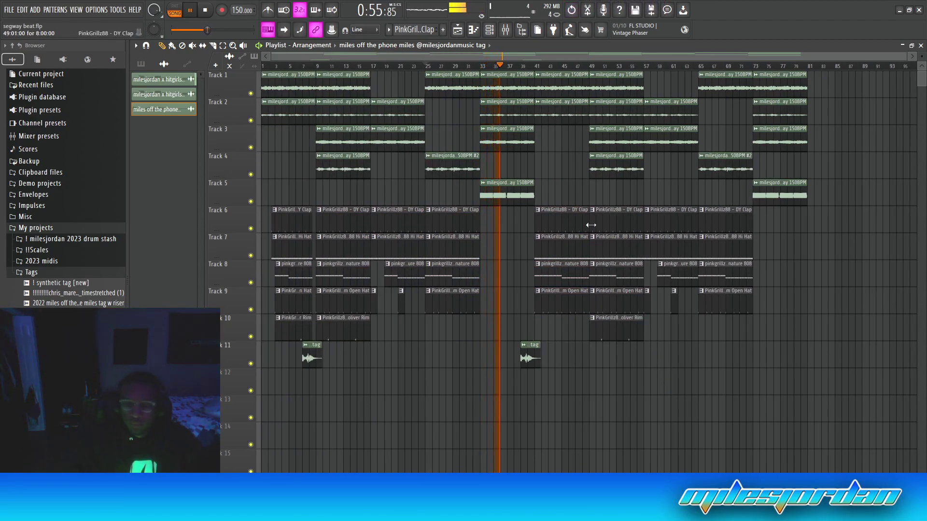
# Duplicate everything from bar 41 onward to bar 81, then delete the clips past bar 105
pyautogui.moveTo(541, 88); pyautogui.dragTo(806, 385)
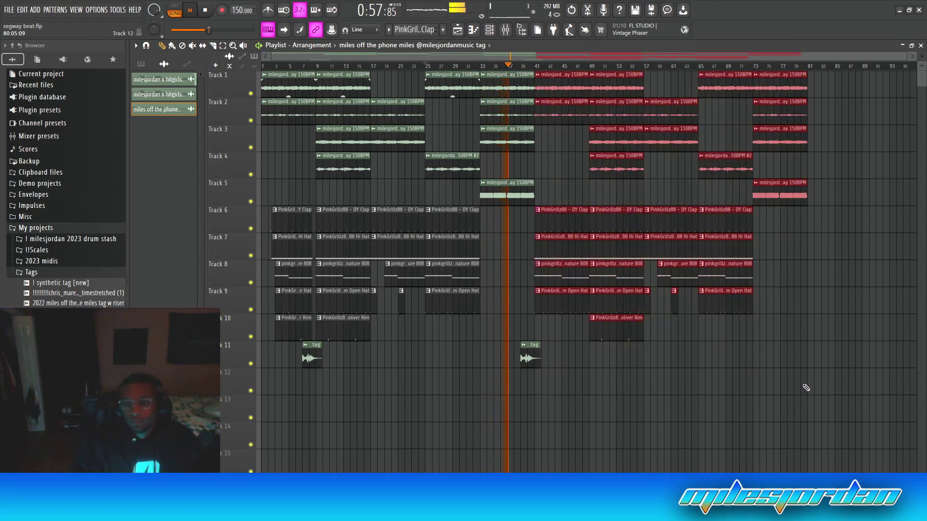
pyautogui.hotkey('ctrl', 'b')
pyautogui.hotkey('ctrl', 'd')
pyautogui.moveTo(762, 86); pyautogui.dragTo(896, 351)
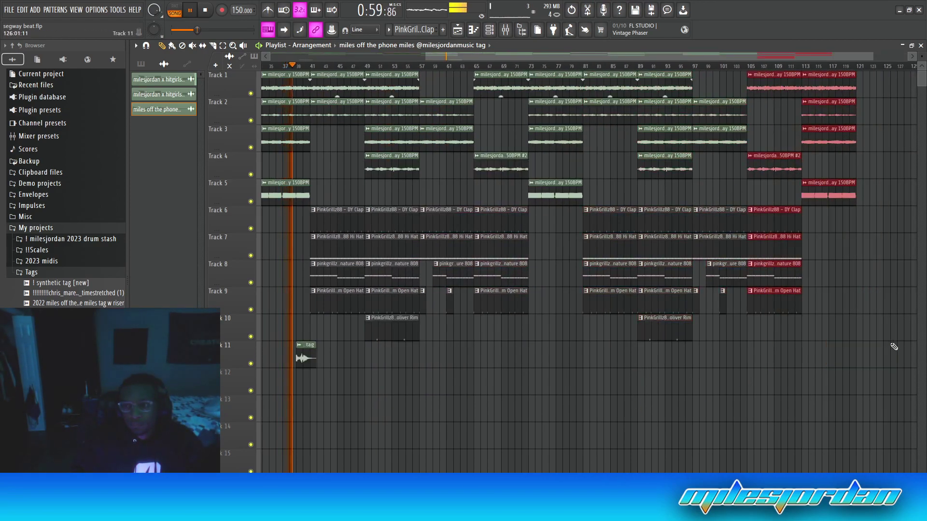
pyautogui.press('Delete')
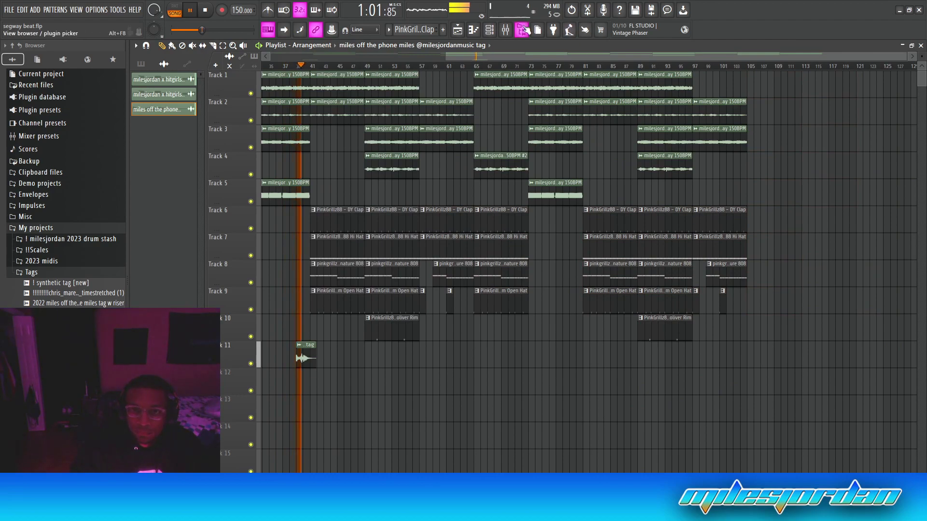
# Create a Master Volume automation clip from the mixer's master channel
pyautogui.click(506, 30)
pyautogui.rightClick(179, 291)
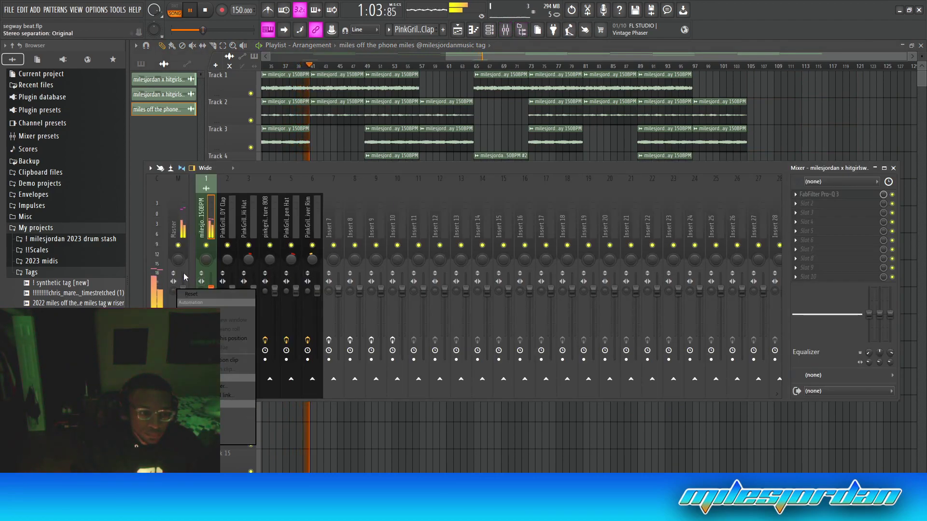
pyautogui.click(230, 360)
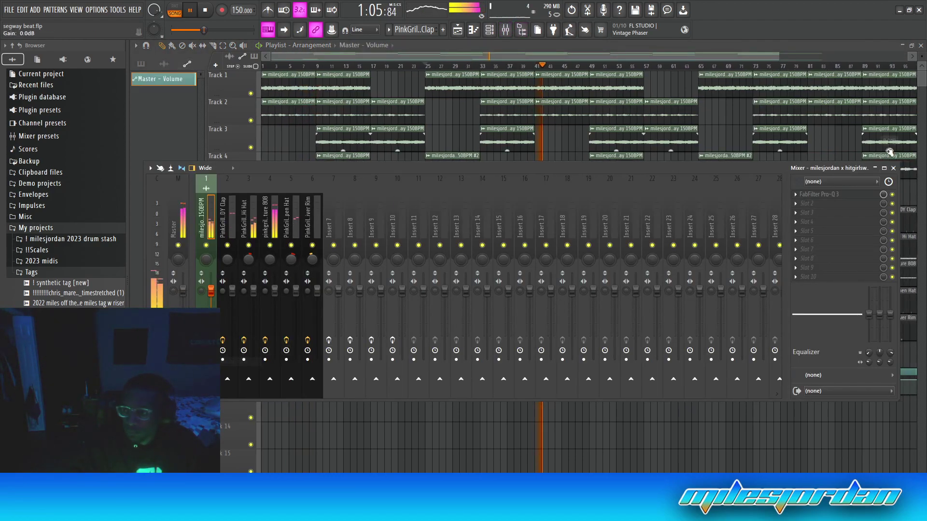
pyautogui.click(893, 168)
# Add a point near bar 97 and lower the automation's end to 68% for a fade-out
pyautogui.scroll(-2, 770, 71)
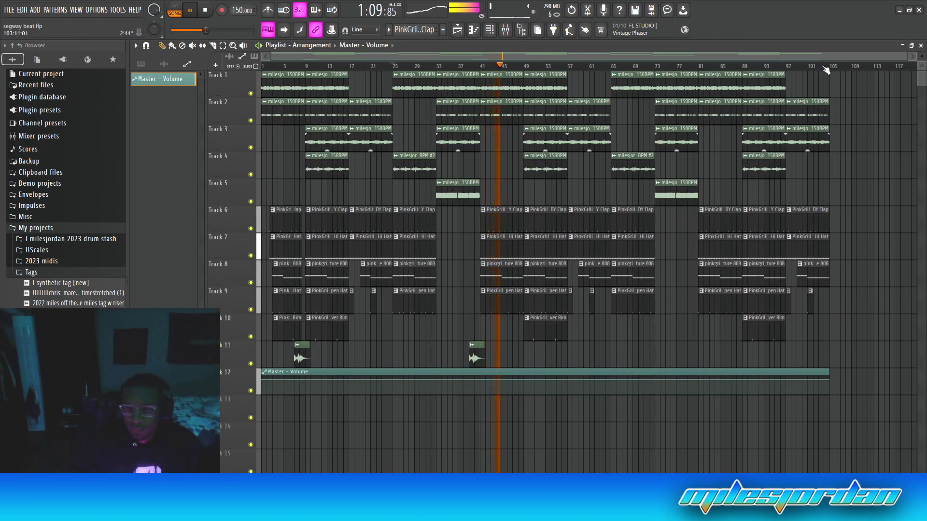
pyautogui.scroll(4, 823, 68)
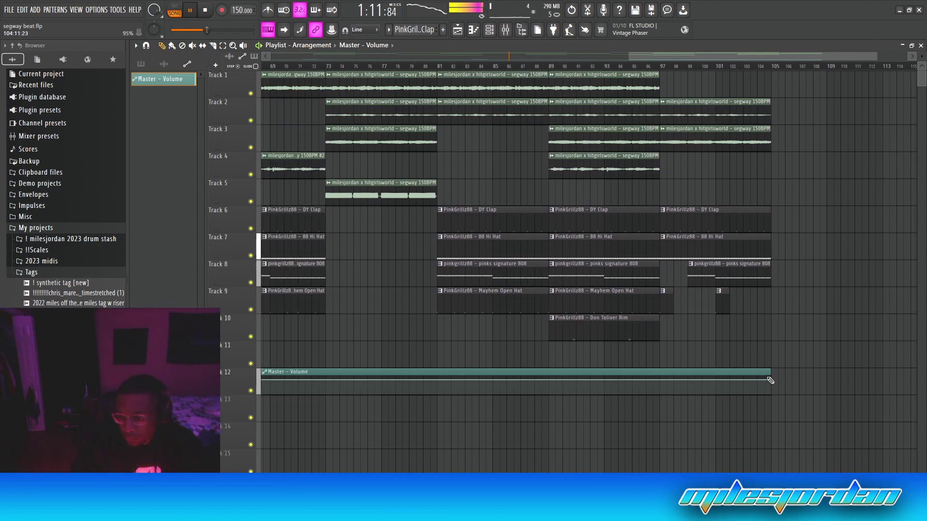
pyautogui.rightClick(660, 380)
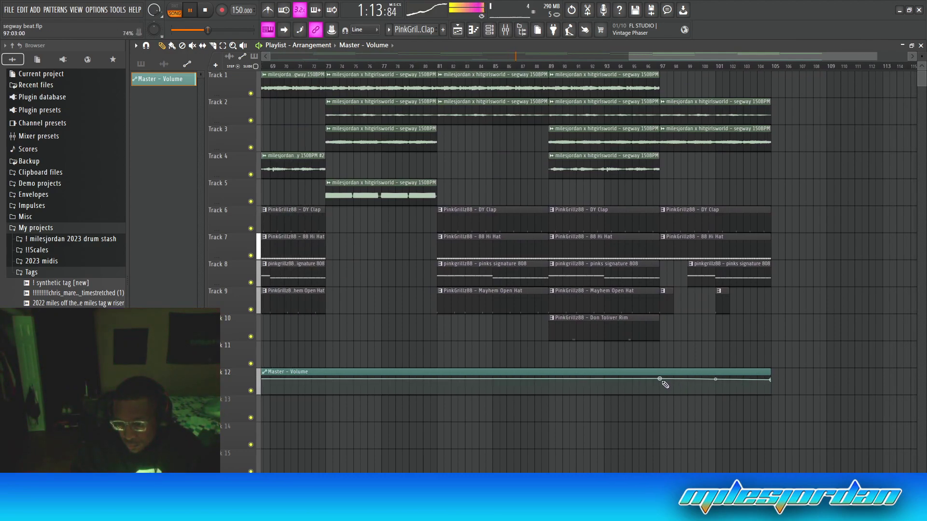
pyautogui.moveTo(660, 379); pyautogui.dragTo(661, 380)
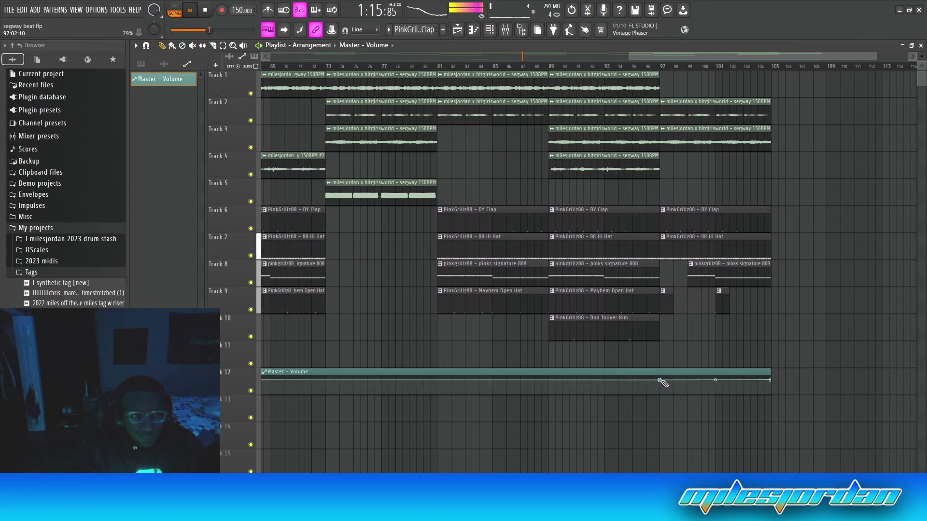
pyautogui.moveTo(772, 381); pyautogui.dragTo(774, 385)
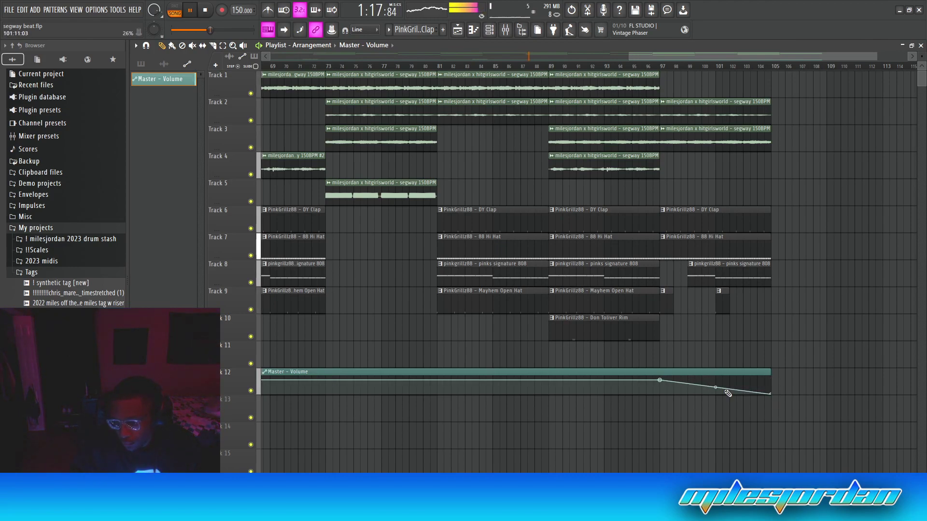
pyautogui.scroll(-5, 715, 93)
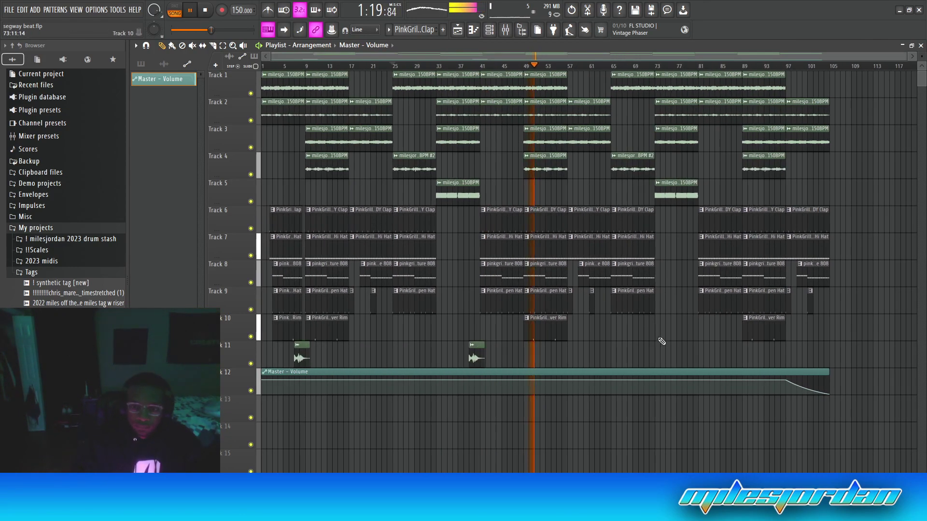
# Copy a tag clip to bar 77 on Track 11 and set the Channel rack filter to All
pyautogui.moveTo(477, 357); pyautogui.dragTo(694, 353)
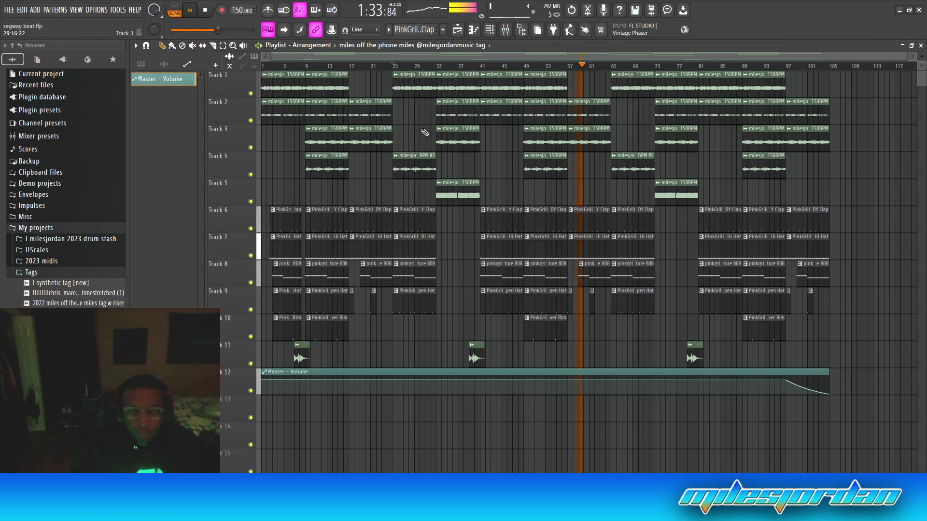
pyautogui.click(489, 29)
pyautogui.click(305, 170)
pyautogui.click(296, 180)
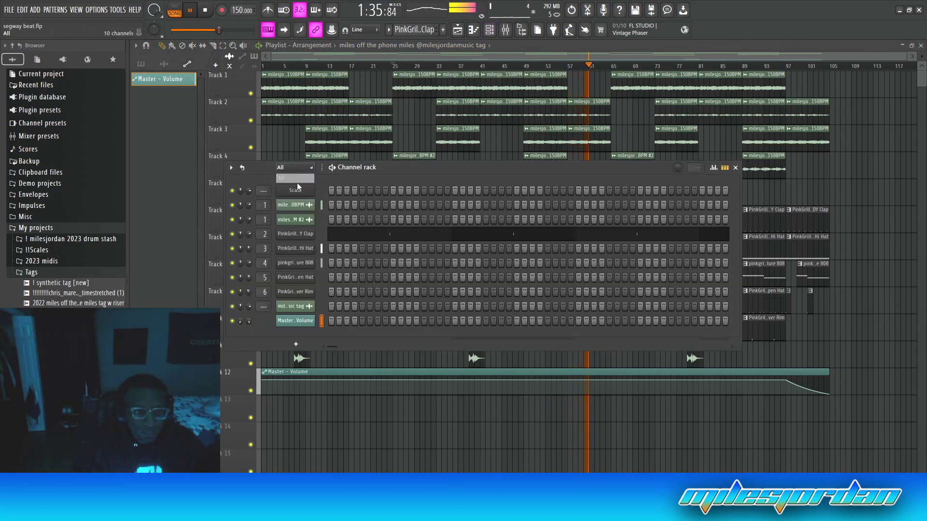
pyautogui.click(735, 168)
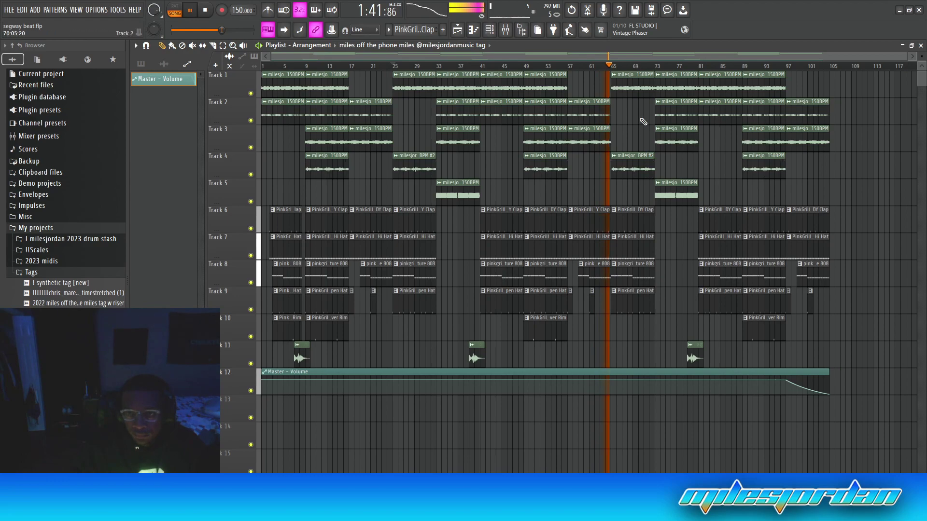
# Make the Track 1 clip at bar 65 unique, set it to Stretch mode, and replay from bar 65
pyautogui.click(613, 76)
pyautogui.click(640, 147)
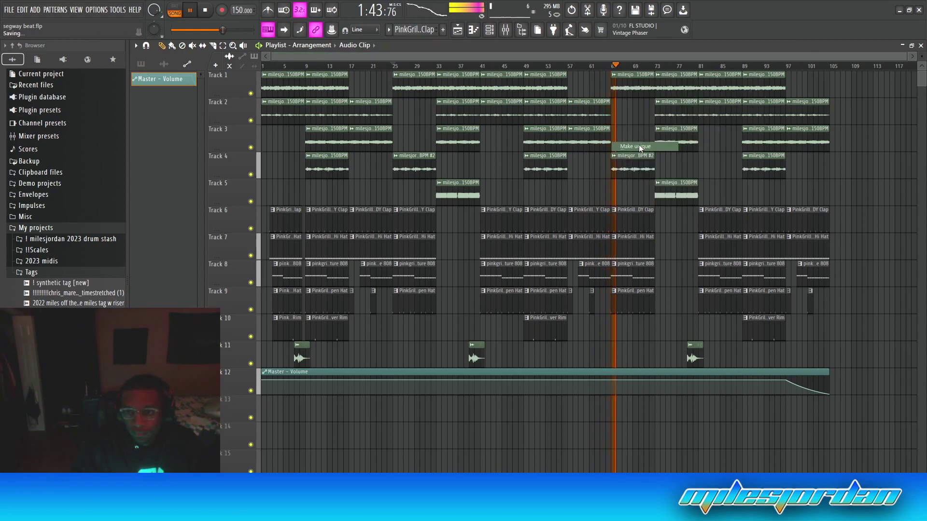
pyautogui.doubleClick(633, 88)
pyautogui.click(448, 213)
pyautogui.click(445, 241)
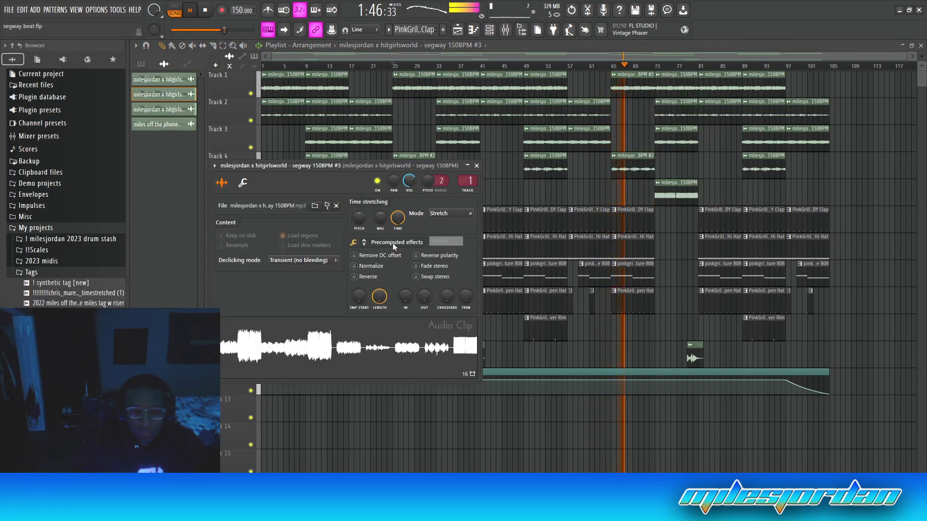
pyautogui.click(477, 166)
pyautogui.click(617, 67)
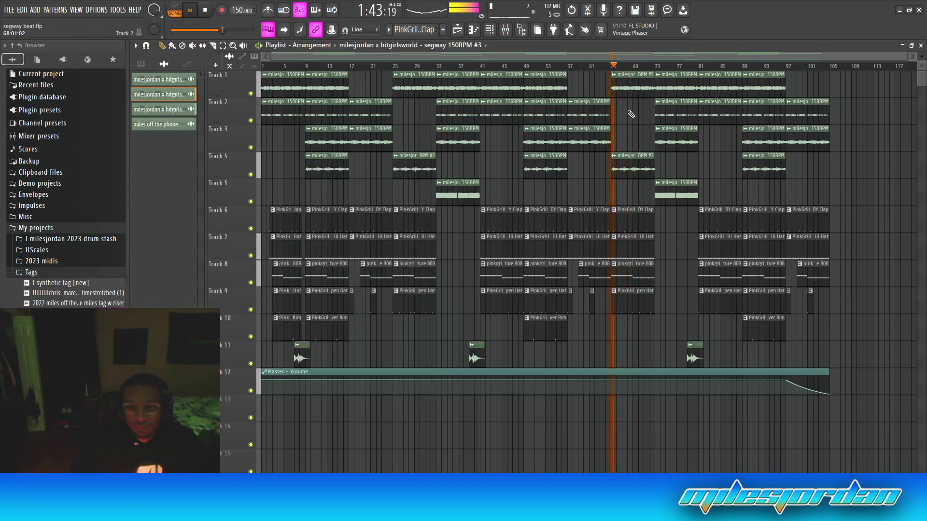
# Delete, then restore, the Track 4 and Track 1 clips at bar 65
pyautogui.rightClick(638, 163)
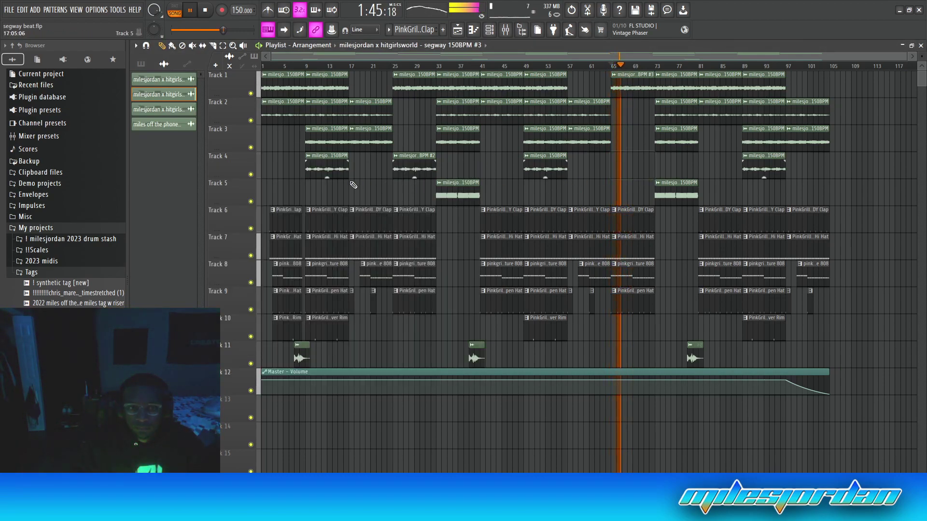
pyautogui.hotkey('ctrl', 'z')
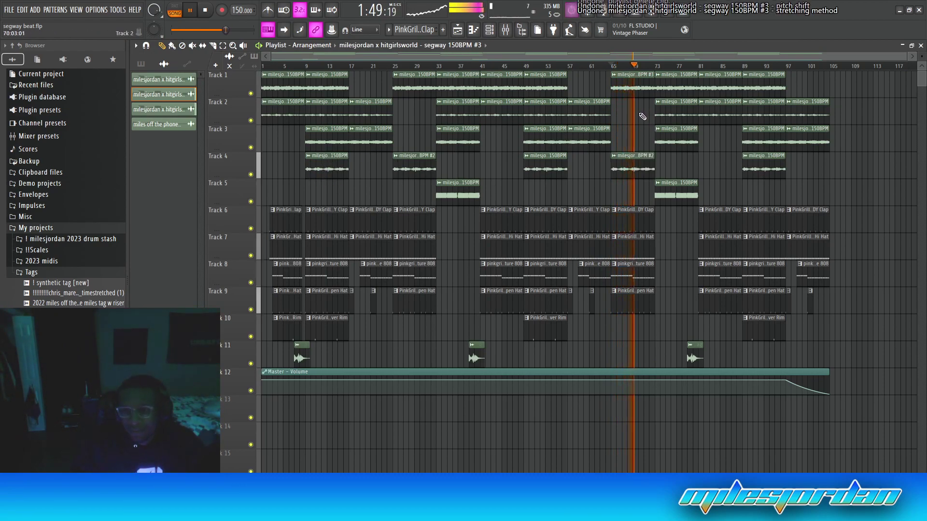
pyautogui.rightClick(637, 90)
pyautogui.hotkey('ctrl', 'z')
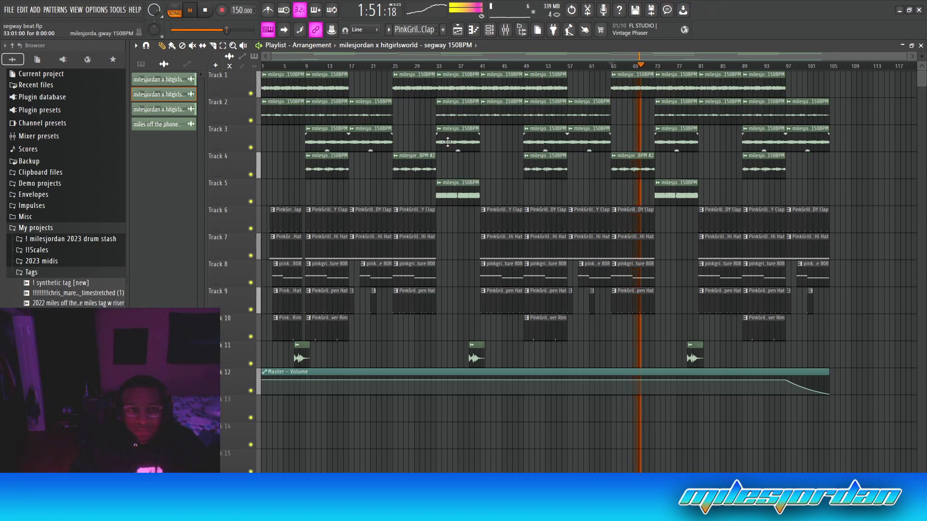
# Delete the '#2' sample clip from the project and place the original on Track 4 at bar 65
pyautogui.rightClick(179, 112)
pyautogui.click(196, 226)
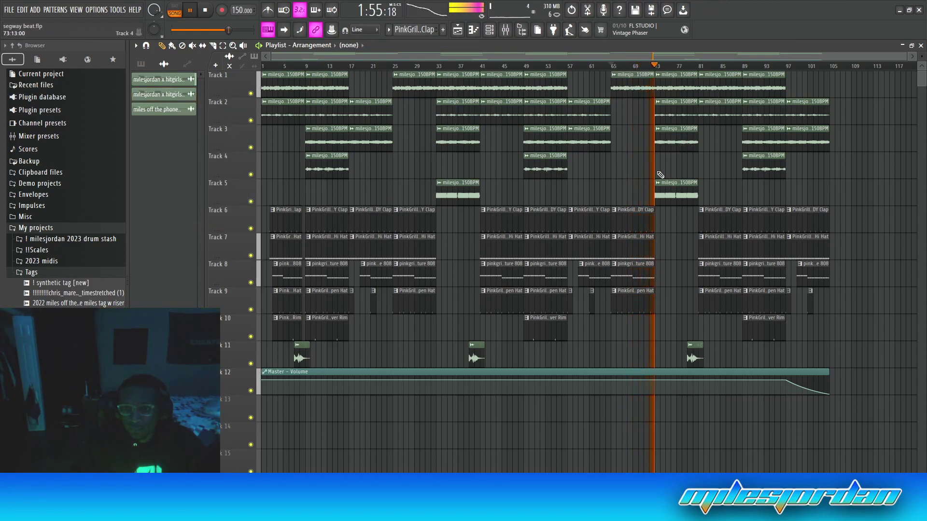
pyautogui.moveTo(159, 94); pyautogui.dragTo(623, 169)
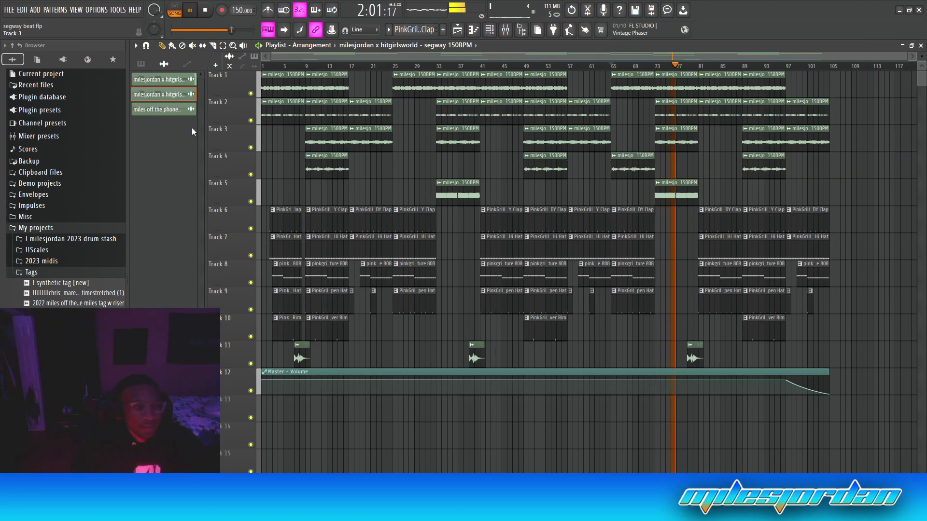
# Remove the extra sample clip, make Track 4's bar-65 clip unique as '#2', and set Stretch mode
pyautogui.rightClick(180, 100)
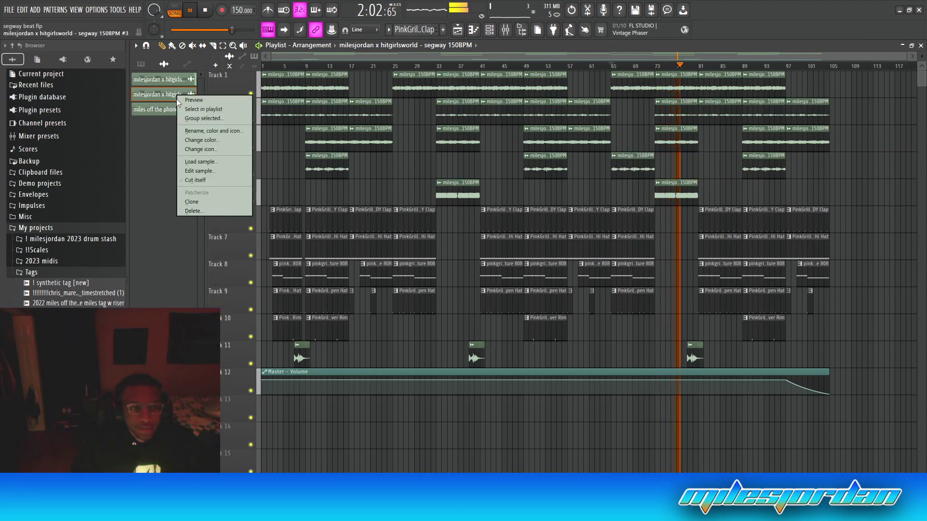
pyautogui.click(212, 211)
pyautogui.rightClick(617, 160)
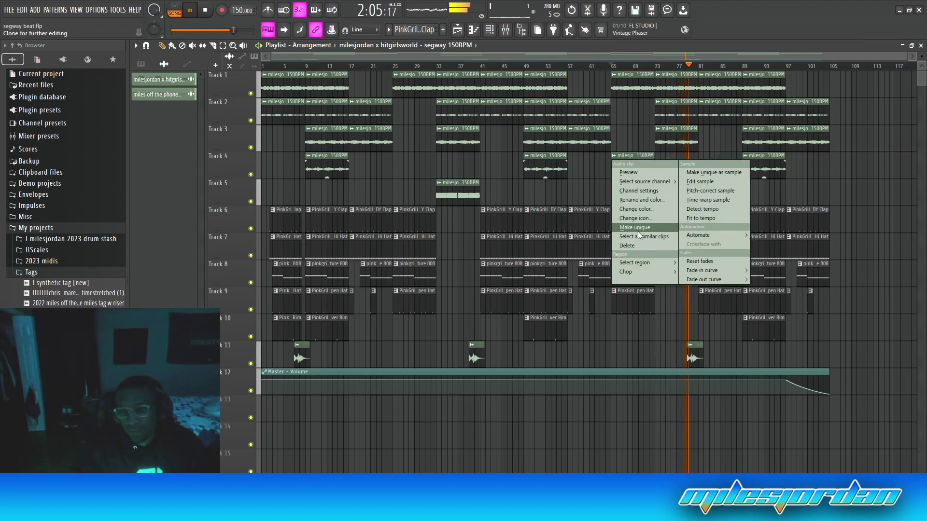
pyautogui.click(637, 231)
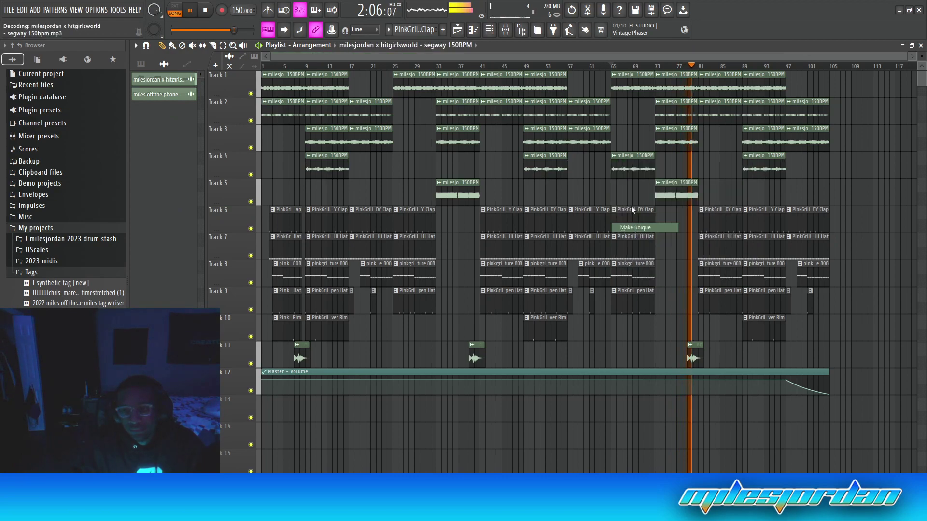
pyautogui.doubleClick(634, 168)
pyautogui.click(458, 227)
pyautogui.click(455, 255)
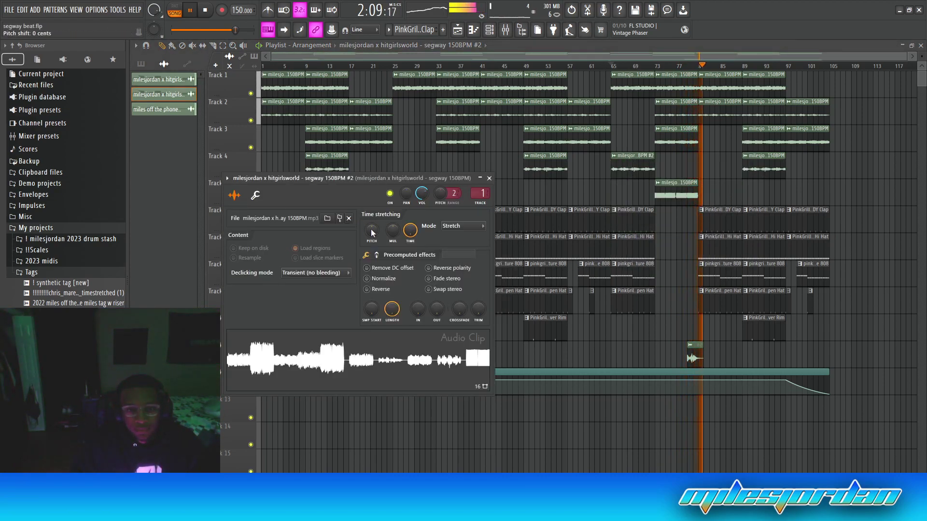
pyautogui.click(489, 178)
# Place a '#2' clip on Track 4 near bar 25 and check its settings
pyautogui.moveTo(397, 170); pyautogui.dragTo(416, 171)
pyautogui.click(386, 64)
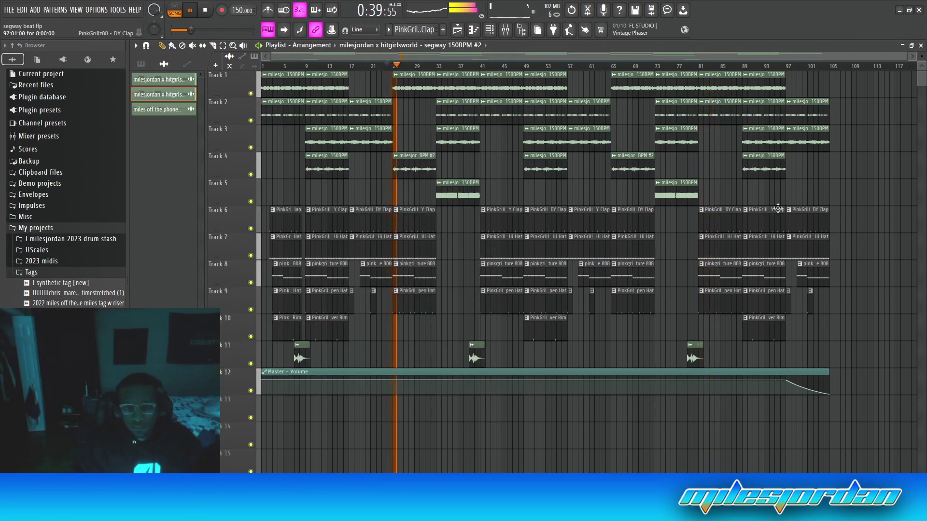
pyautogui.doubleClick(410, 169)
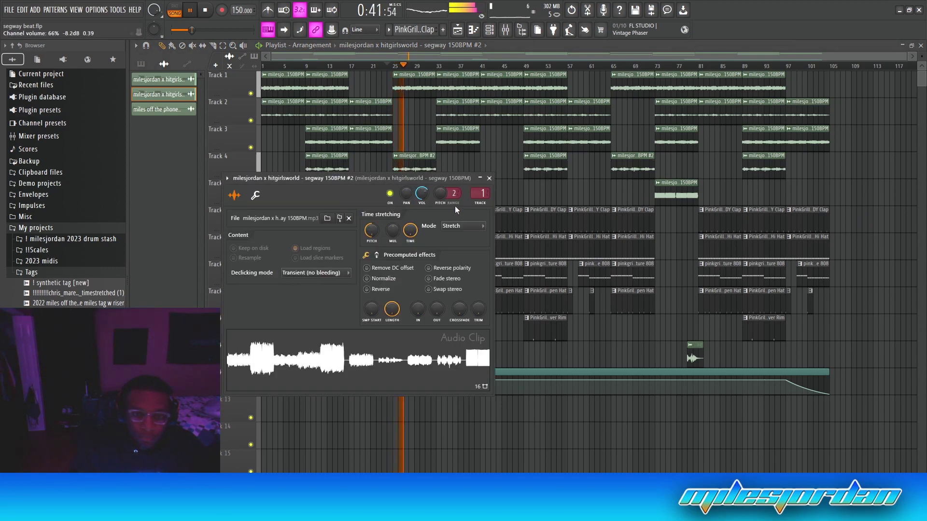
pyautogui.click(490, 178)
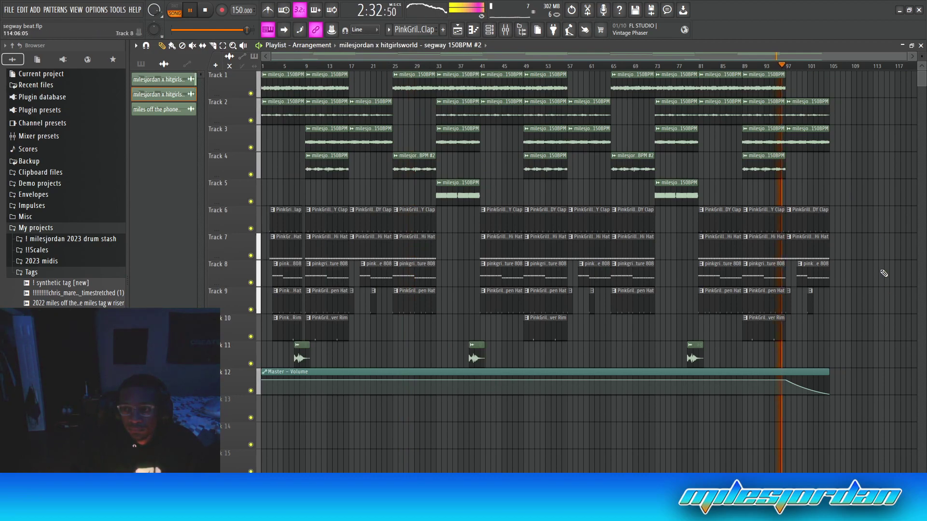
# Delete the drum clips at bar 97 on Tracks 6–9 and replay the ending
pyautogui.moveTo(793, 206); pyautogui.dragTo(838, 368)
pyautogui.press('Delete')
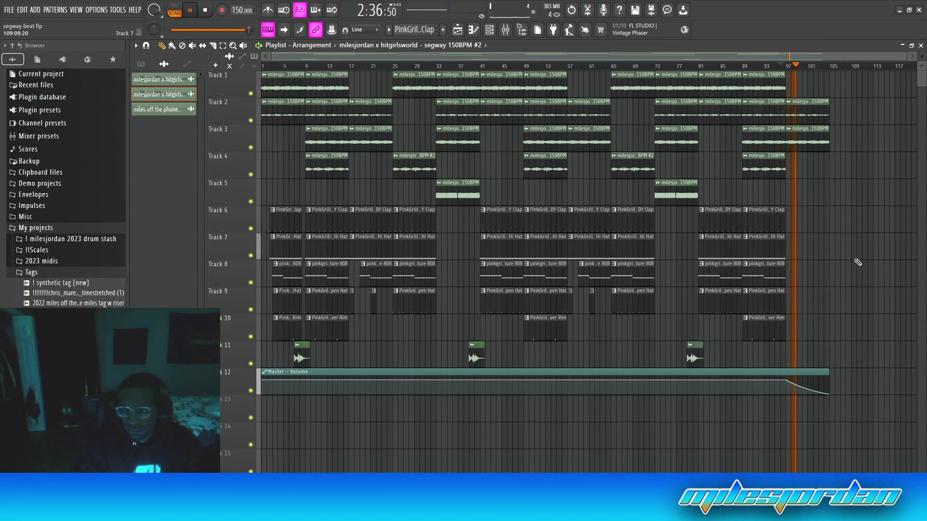
pyautogui.click(782, 66)
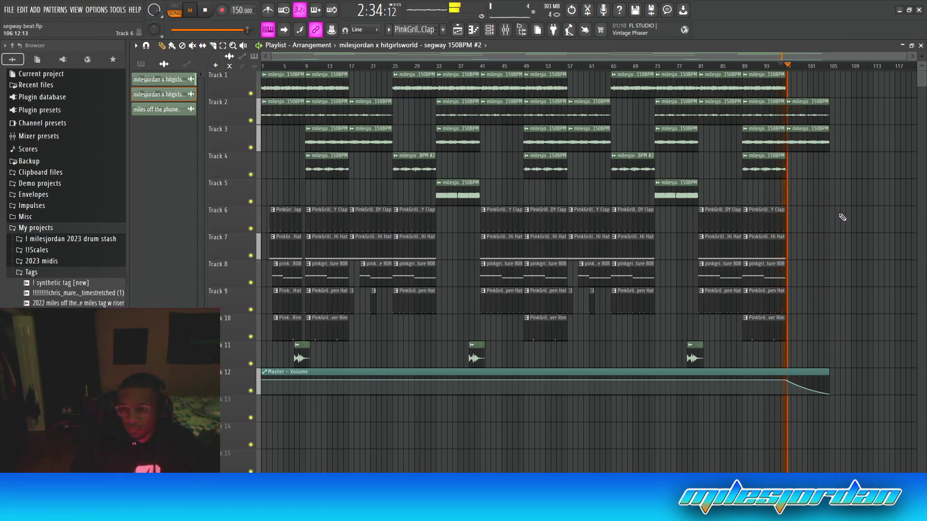
# Start the MP3 export into Dropbox > 2023 > Beats > Feb and begin typing a new file name
pyautogui.hotkey('ctrl', 'shift', 'r')
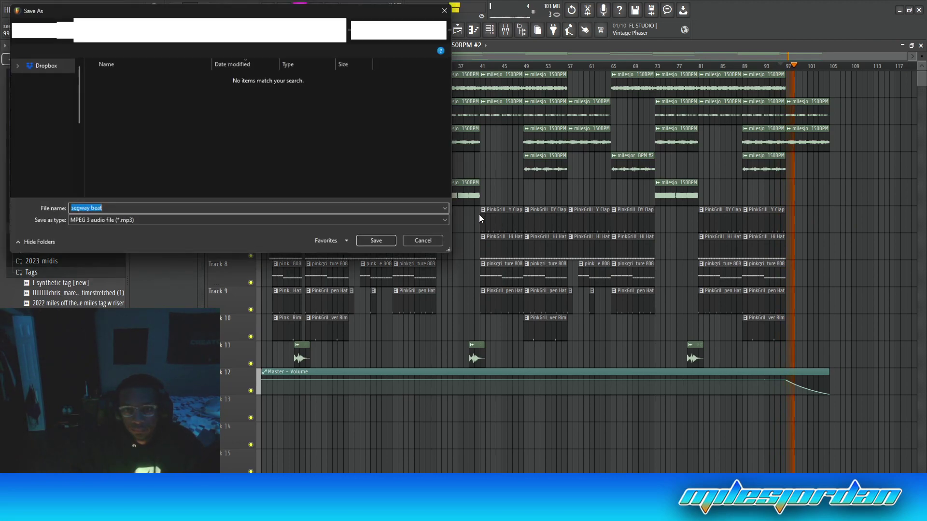
pyautogui.click(135, 27)
pyautogui.doubleClick(114, 86)
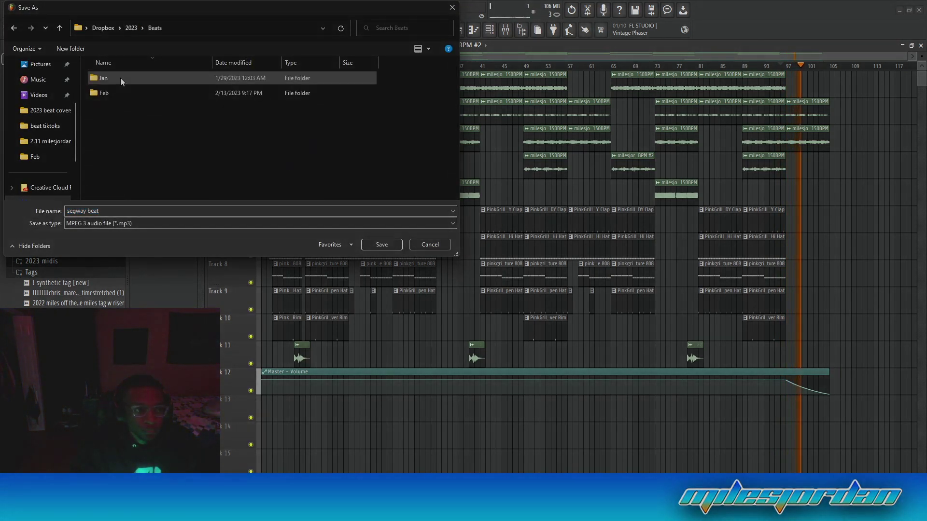
pyautogui.doubleClick(120, 91)
pyautogui.click(112, 211)
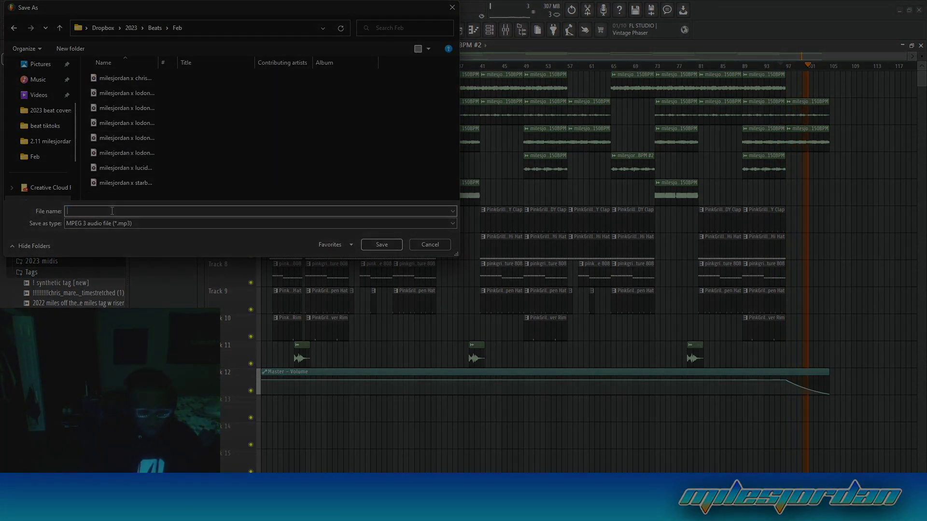
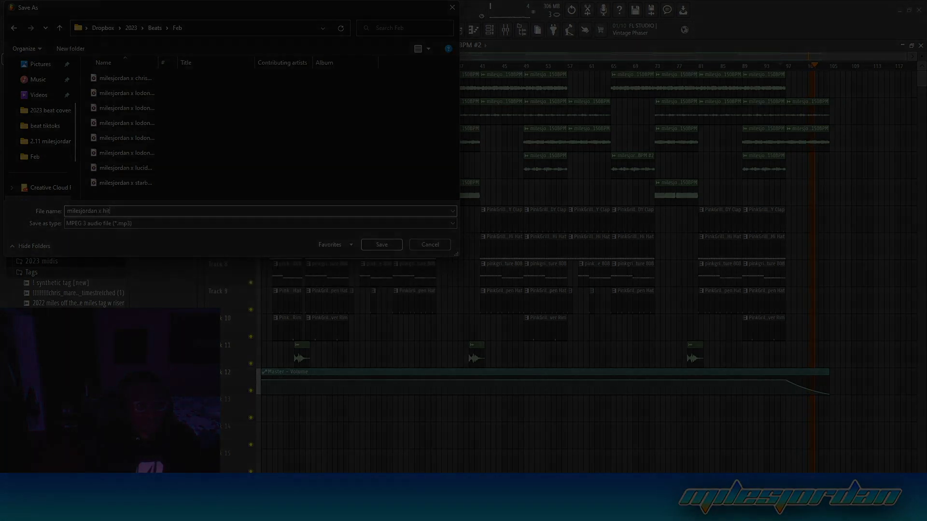